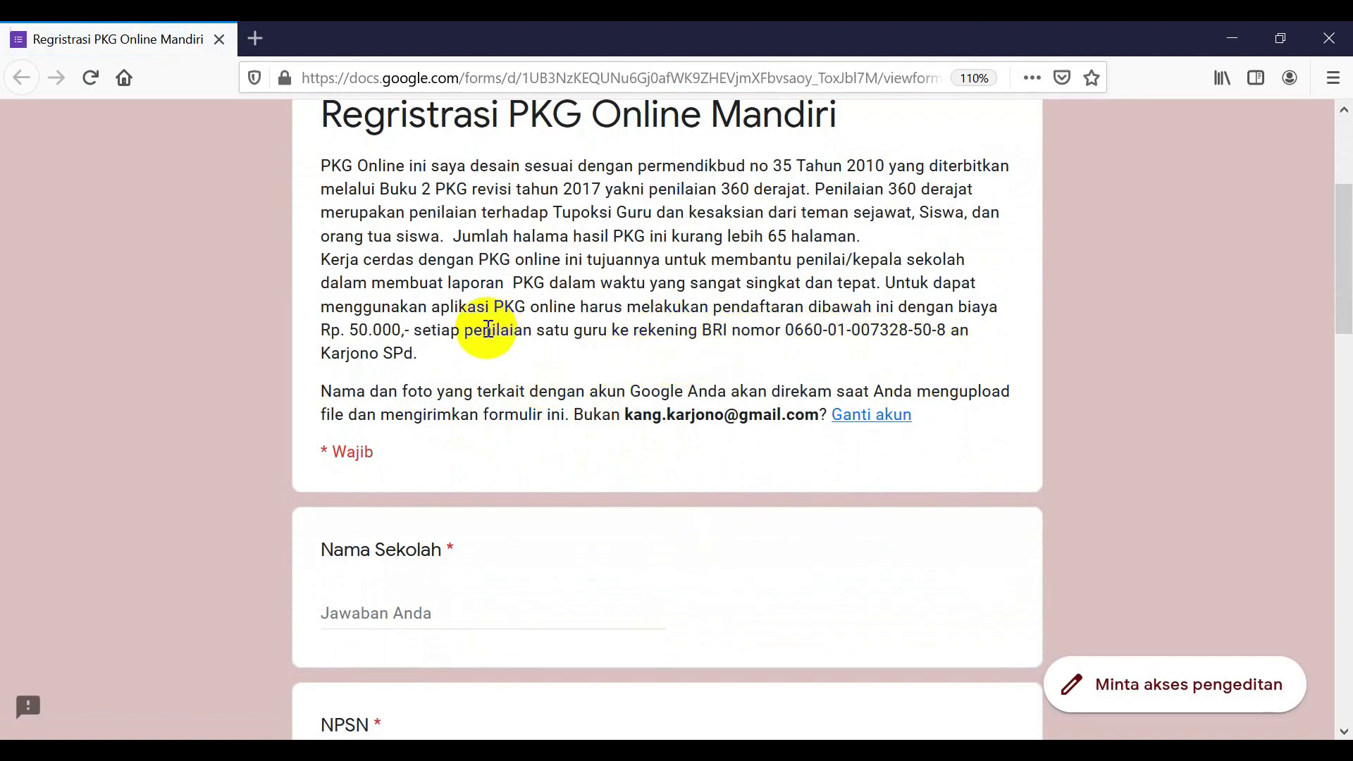
- Examine the registration form's fields from Nama Sekolah through Bukti Transfer to Email and the submission option
{"action": "scroll", "coordinate": [491, 336], "scroll_direction": "down", "scroll_amount": 5}
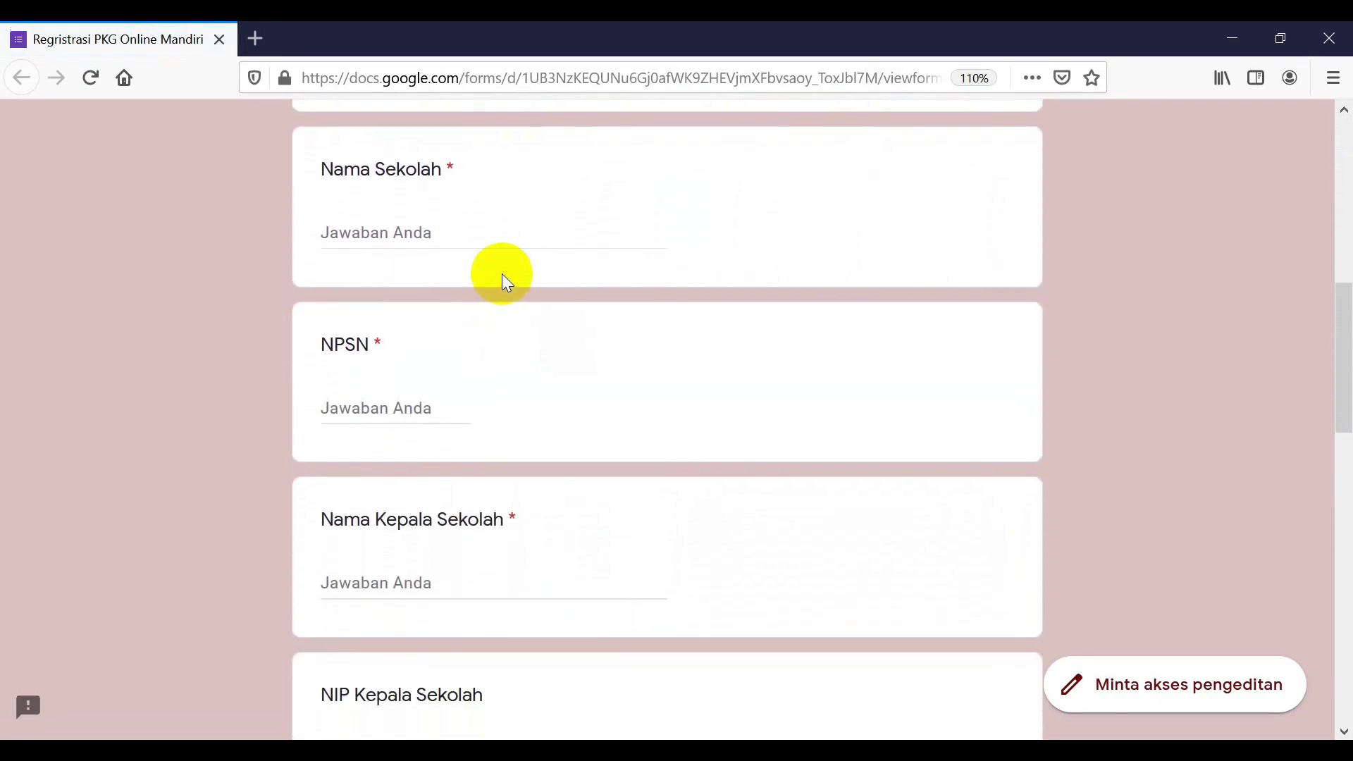
{"action": "scroll", "coordinate": [502, 276], "scroll_direction": "down", "scroll_amount": 5}
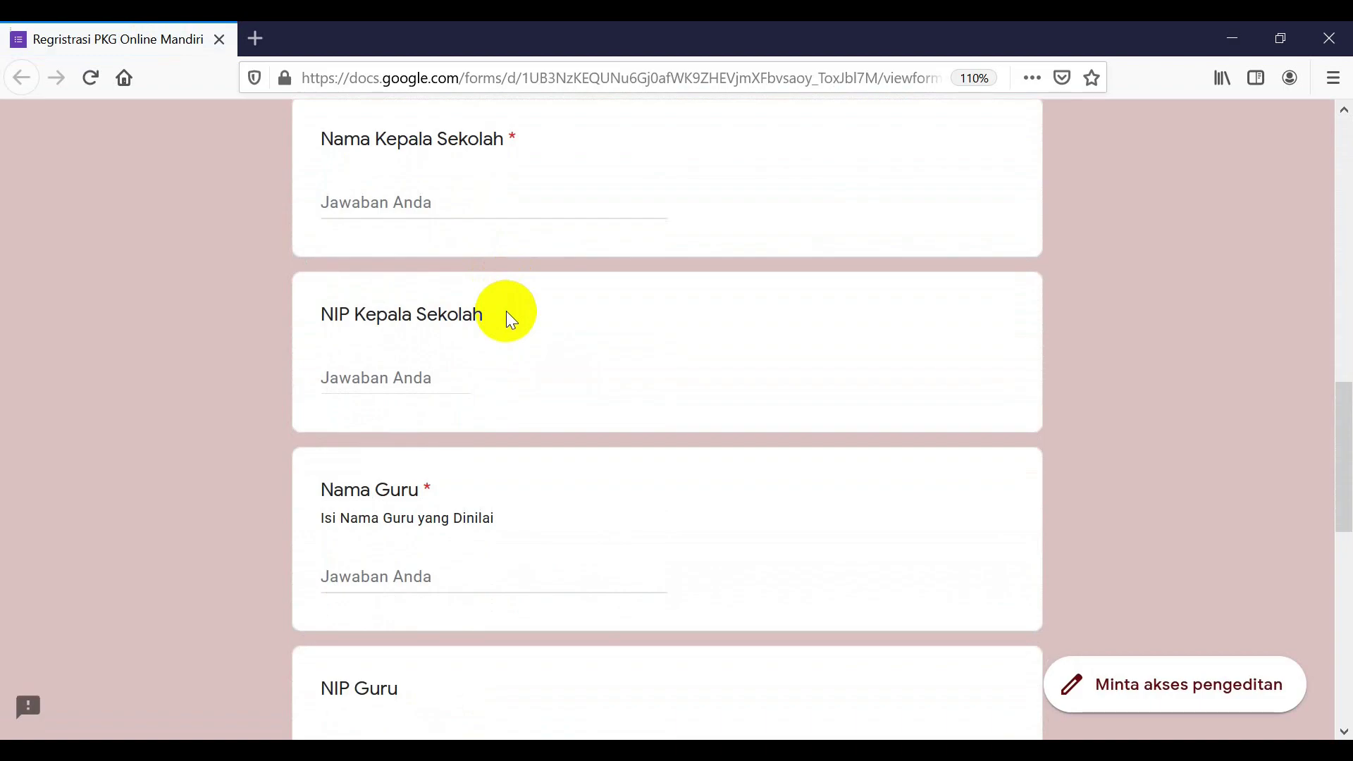
{"action": "scroll", "coordinate": [506, 311], "scroll_direction": "down", "scroll_amount": 6}
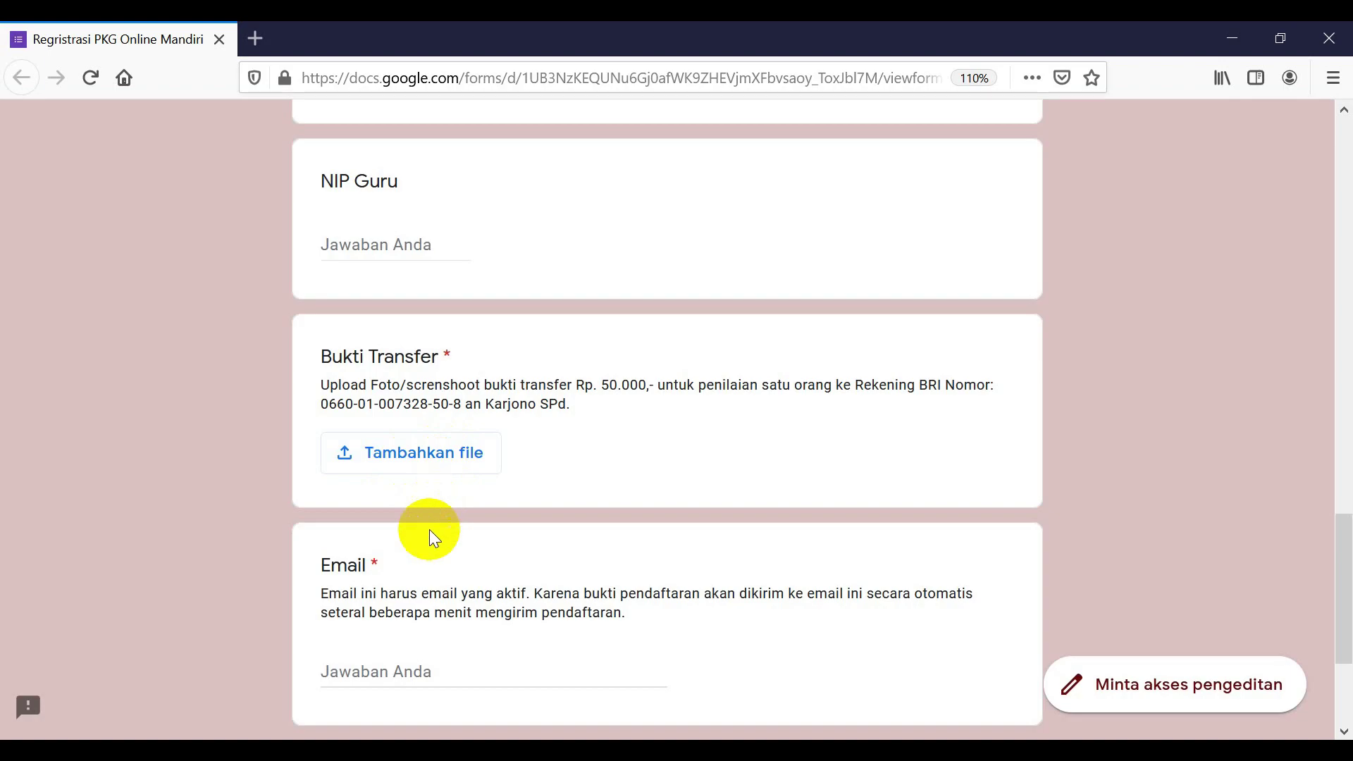
{"action": "left_click", "coordinate": [420, 671]}
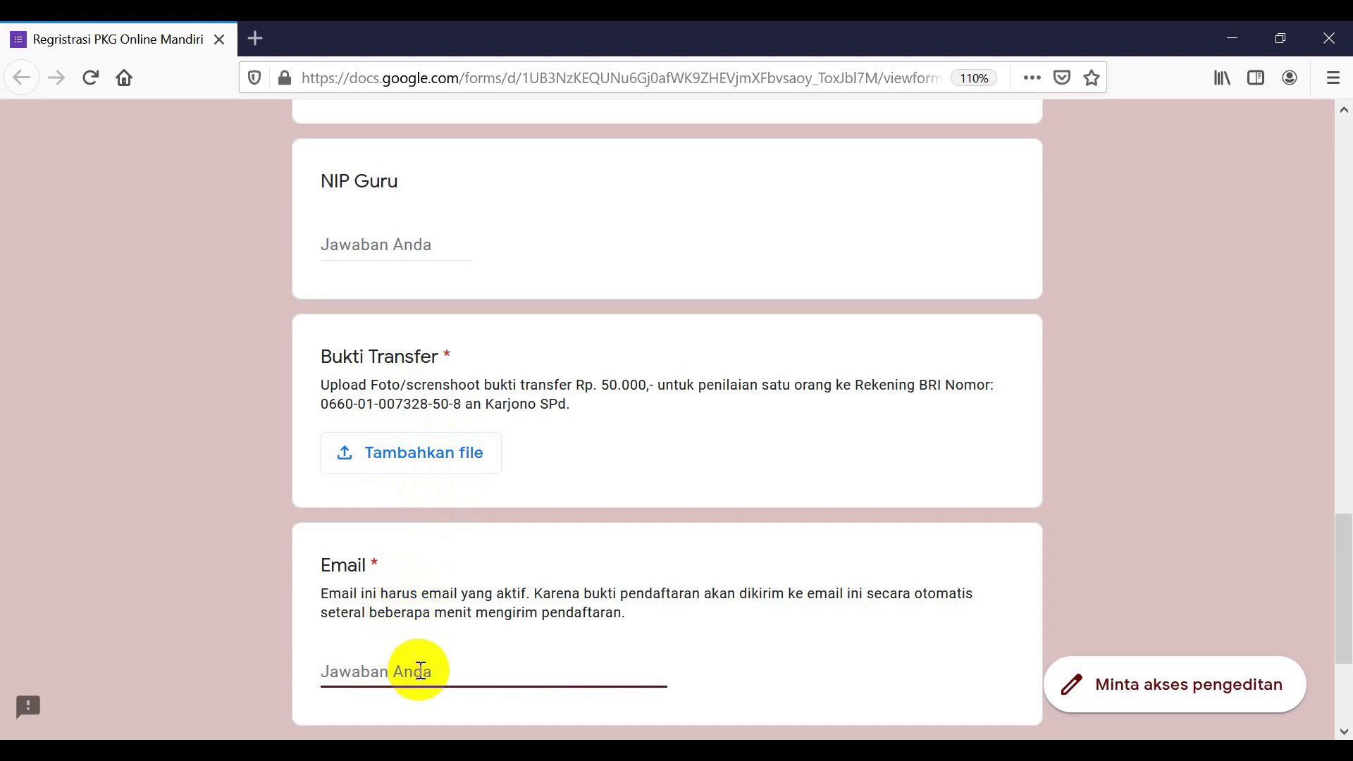
{"action": "scroll", "coordinate": [465, 610], "scroll_direction": "down", "scroll_amount": 2}
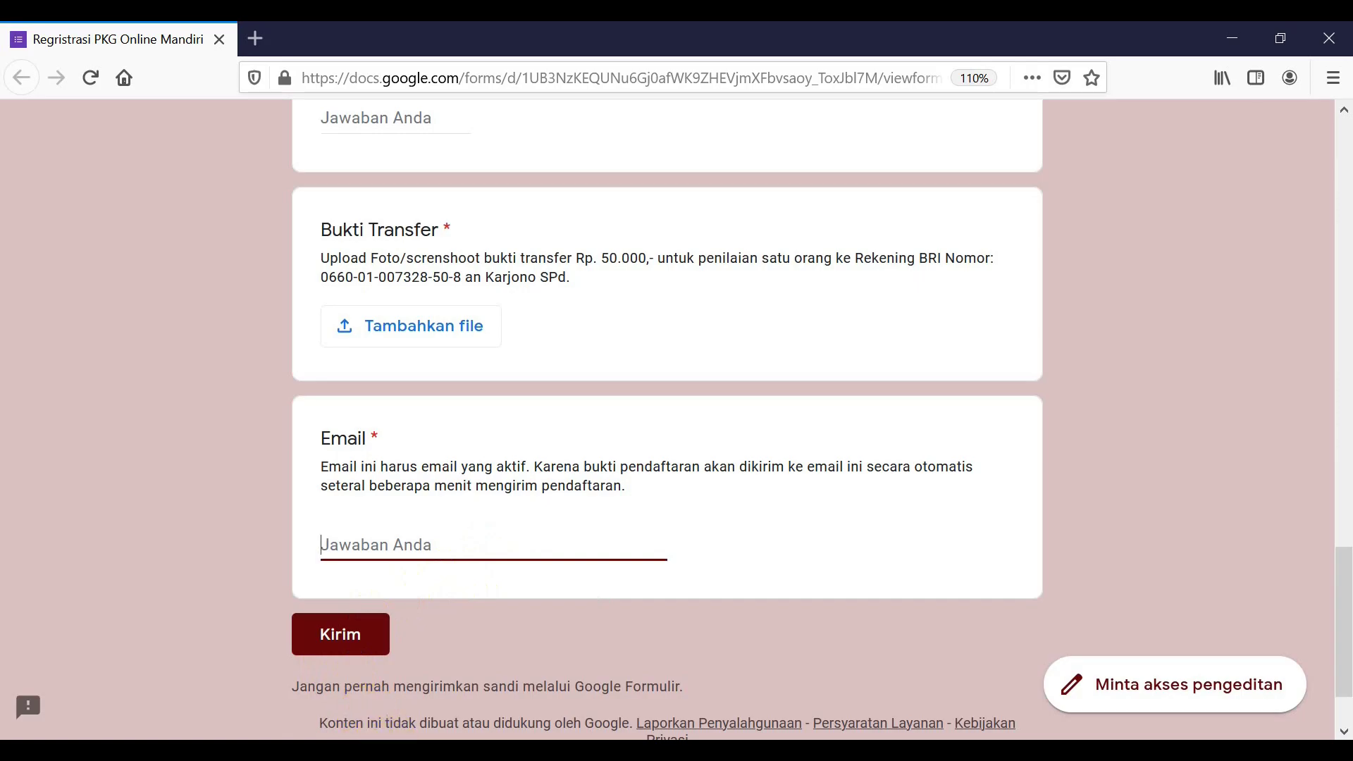
- Switch to the PowerPoint slide show and advance to the TERIMA BALASAN OTOMATIS slide
{"action": "left_click", "coordinate": [393, 750]}
{"action": "left_click", "coordinate": [485, 733]}
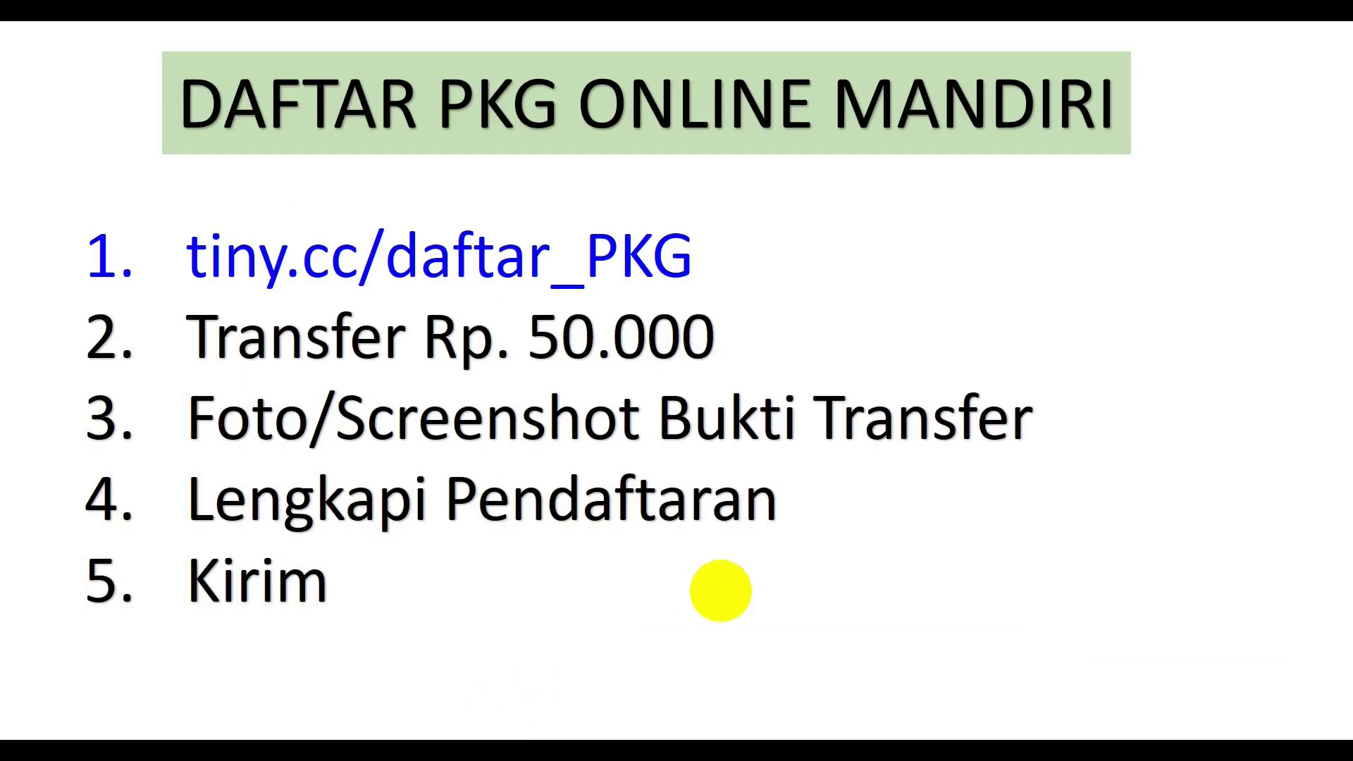
{"action": "left_click", "coordinate": [720, 590]}
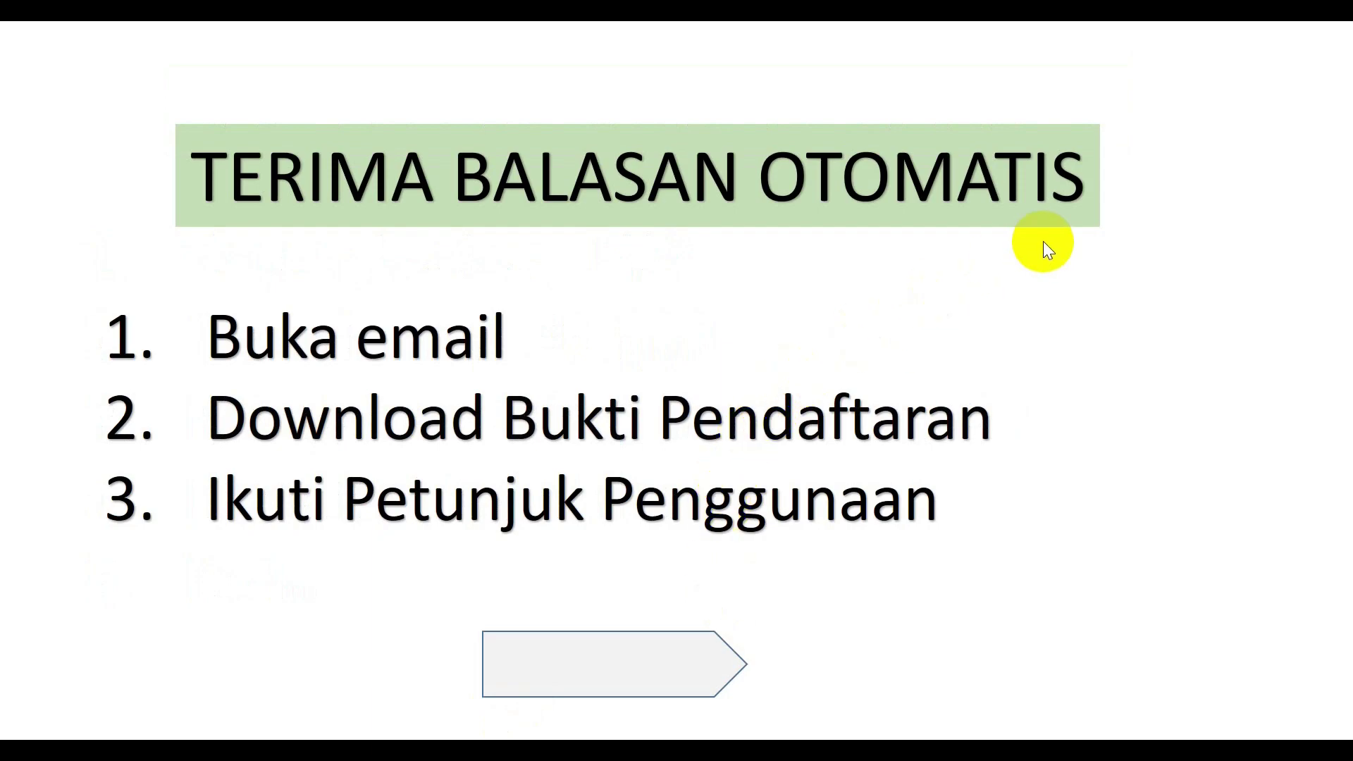
{"action": "left_click_drag", "start_coordinate": [466, 198], "coordinate": [507, 182]}
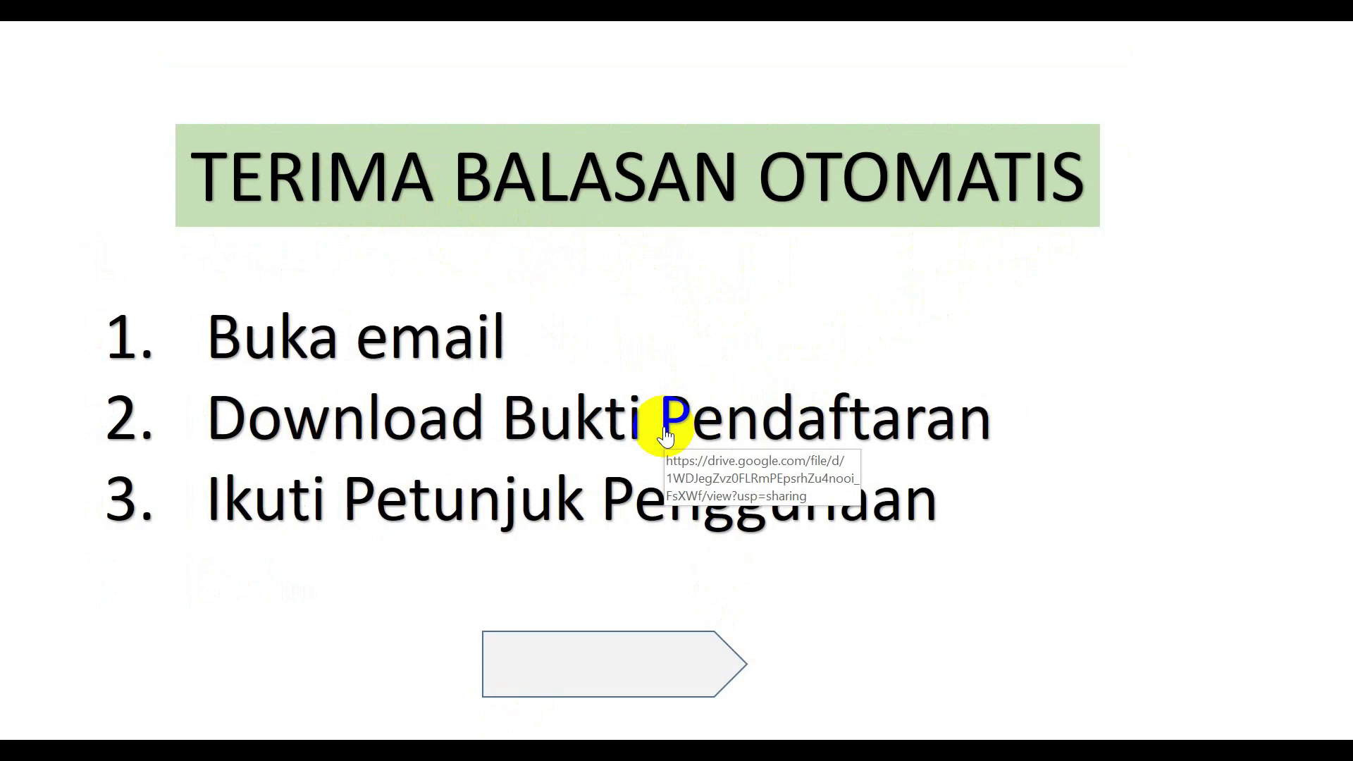
- Follow the slide's link to Nitro Pro and view the PKG Online filling instructions in the registration receipt PDF
{"action": "left_click", "coordinate": [664, 429]}
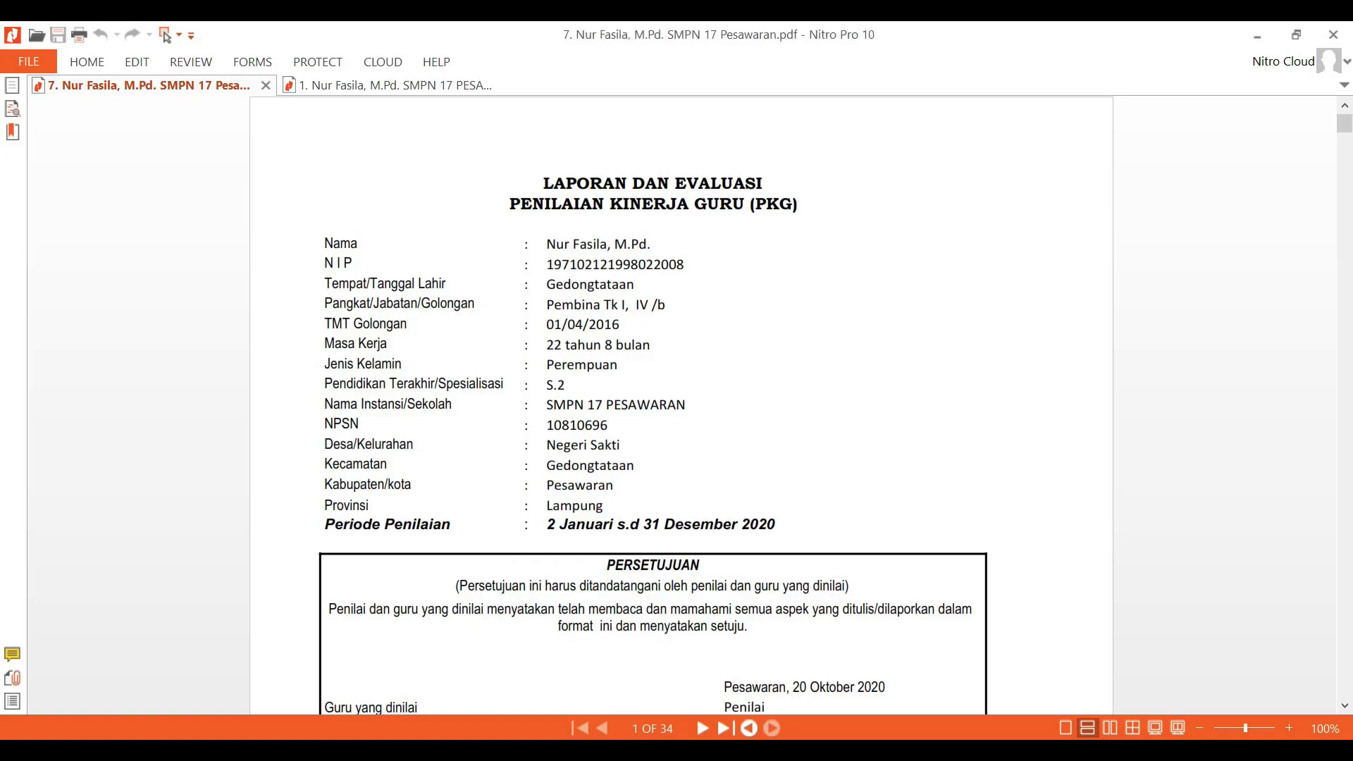
{"action": "left_click", "coordinate": [393, 84]}
{"action": "scroll", "coordinate": [613, 253], "scroll_direction": "up", "scroll_amount": 20}
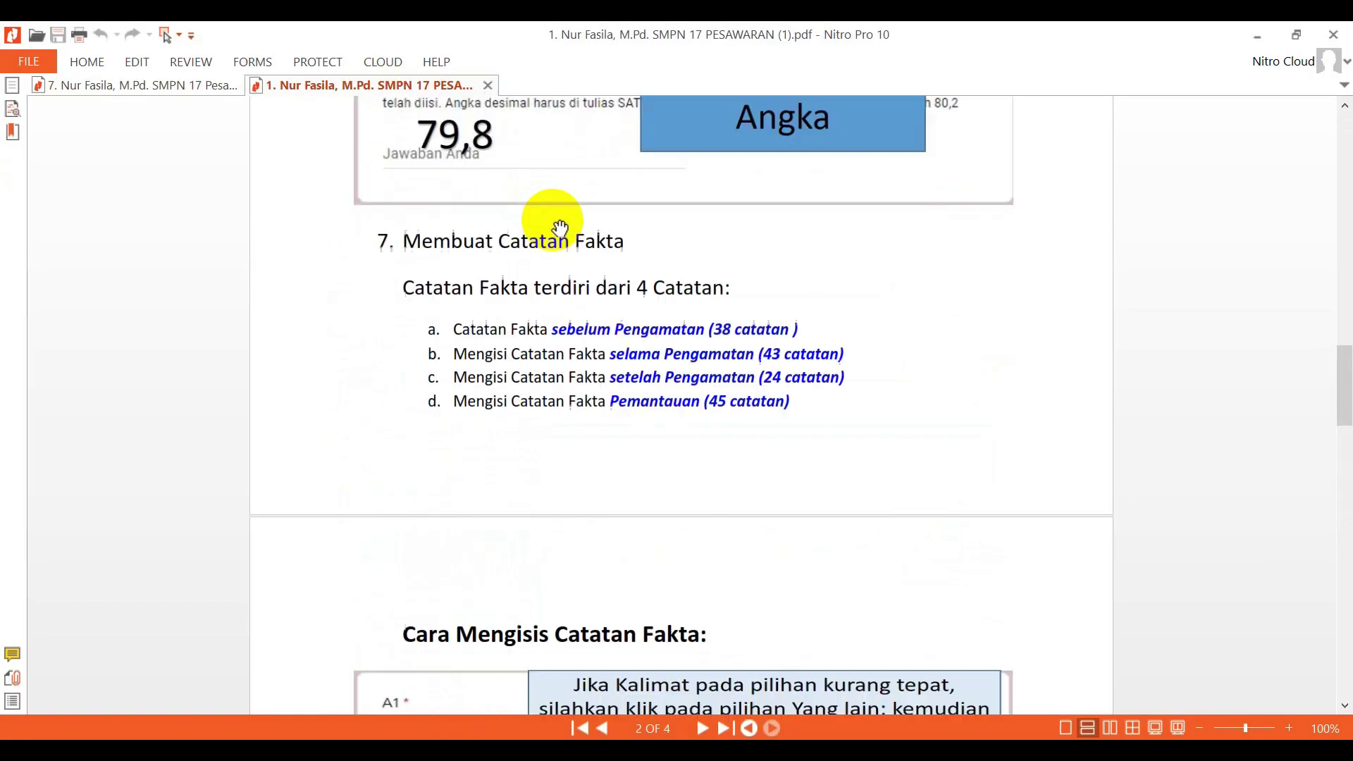
{"action": "scroll", "coordinate": [606, 291], "scroll_direction": "up", "scroll_amount": 15}
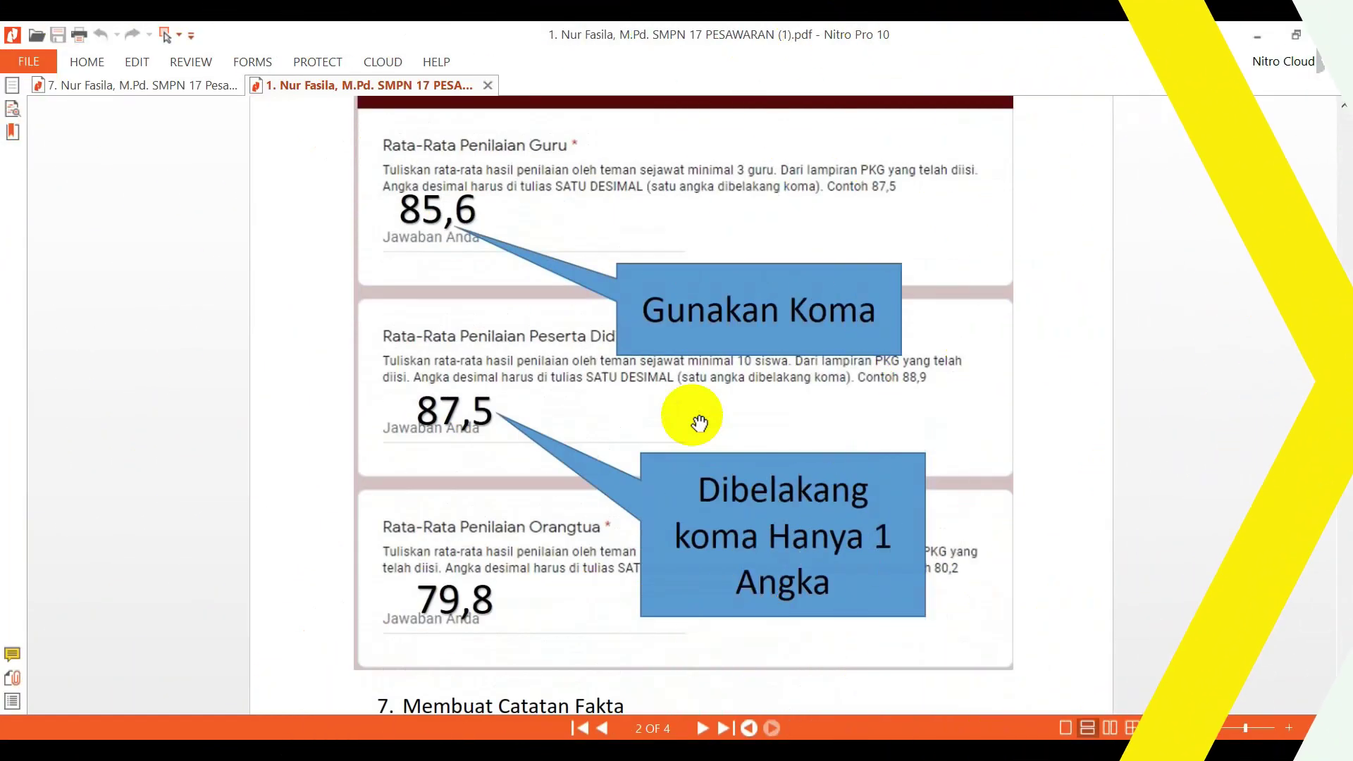
{"action": "scroll", "coordinate": [698, 419], "scroll_direction": "up", "scroll_amount": 20}
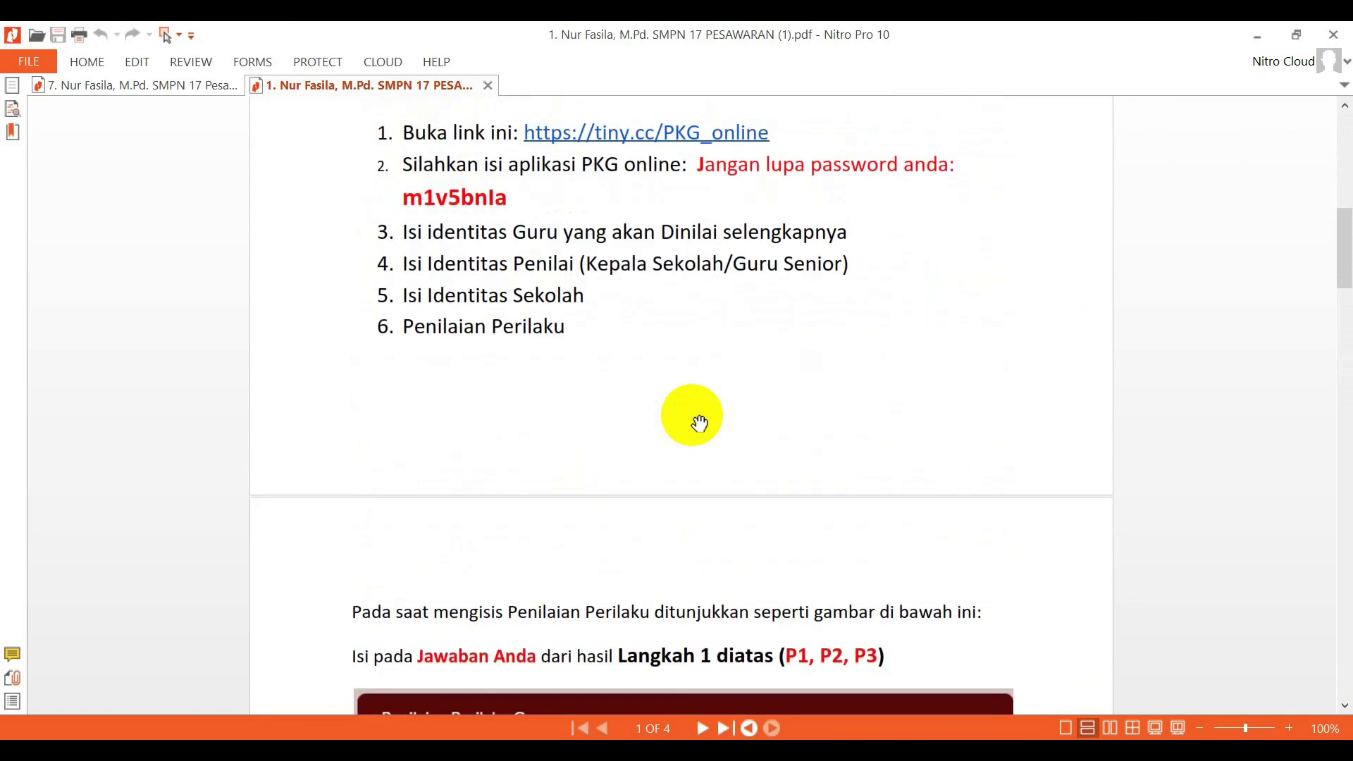
- Examine the receipt's Catatan Fakta instructions, the PERINGATAN notes and the transfer proof on the final page
{"action": "scroll", "coordinate": [697, 422], "scroll_direction": "down", "scroll_amount": 9}
{"action": "scroll", "coordinate": [698, 426], "scroll_direction": "up", "scroll_amount": 1}
{"action": "scroll", "coordinate": [698, 430], "scroll_direction": "down", "scroll_amount": 15}
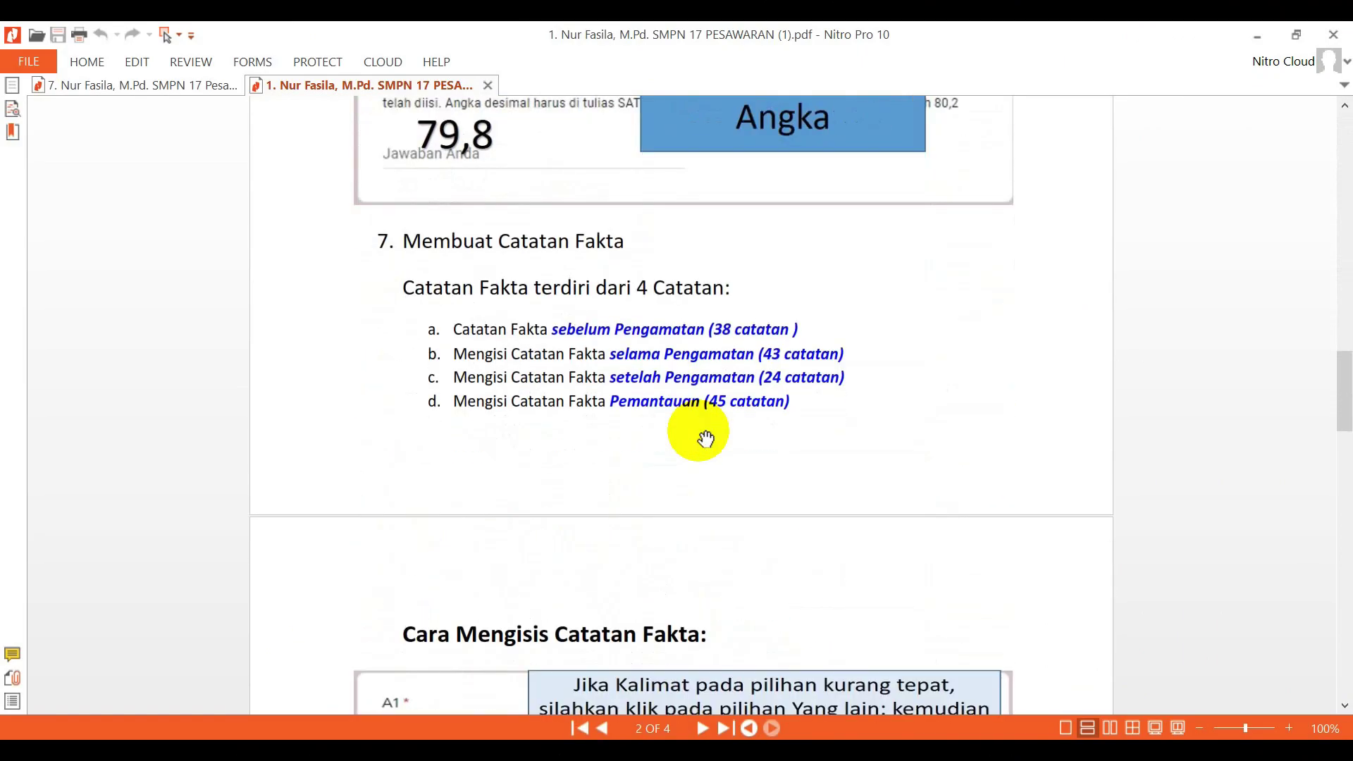
{"action": "scroll", "coordinate": [705, 438], "scroll_direction": "down", "scroll_amount": 15}
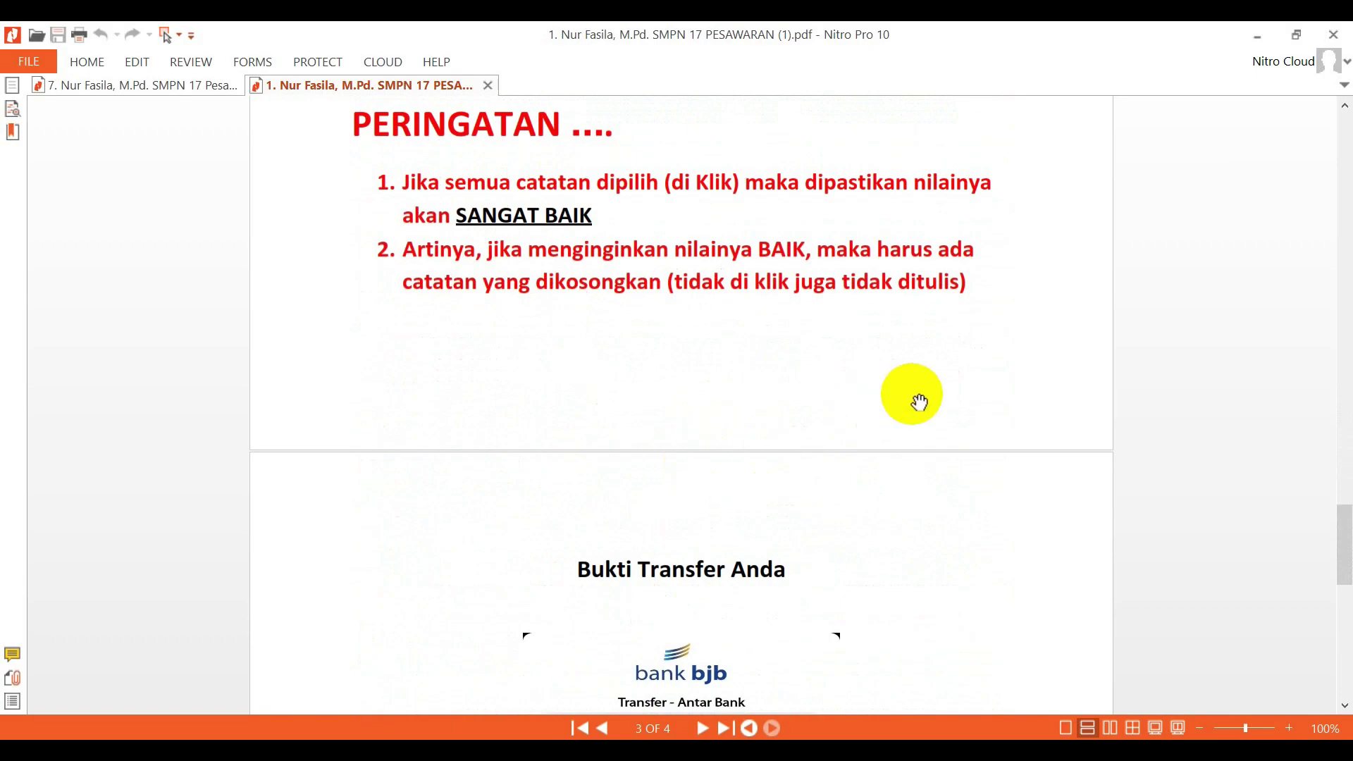
{"action": "scroll", "coordinate": [909, 398], "scroll_direction": "down", "scroll_amount": 8}
{"action": "scroll", "coordinate": [907, 414], "scroll_direction": "up", "scroll_amount": 2}
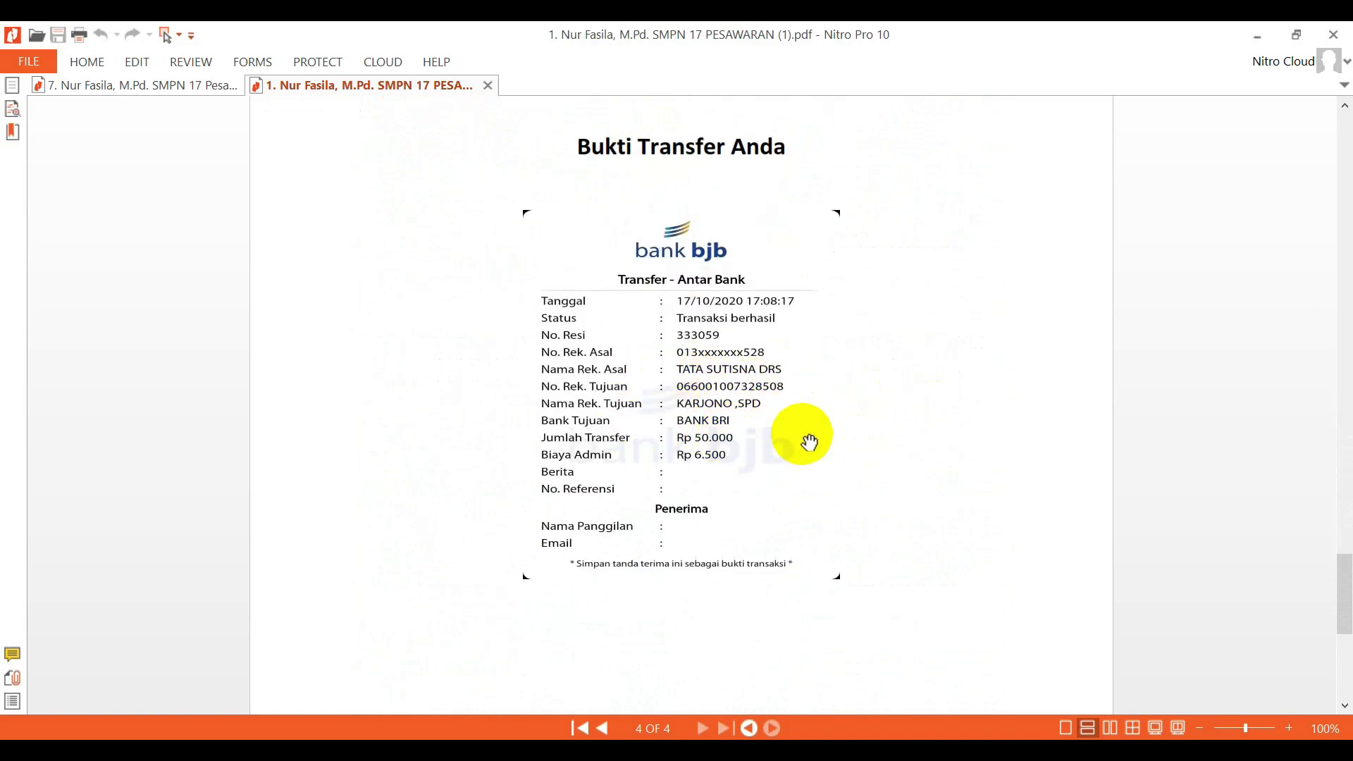
- Go back to the receipt's first page to view the registration details and the start of PETUNJUK PENGGUNAAN
{"action": "scroll", "coordinate": [809, 440], "scroll_direction": "up", "scroll_amount": 8}
{"action": "scroll", "coordinate": [808, 440], "scroll_direction": "up", "scroll_amount": 20}
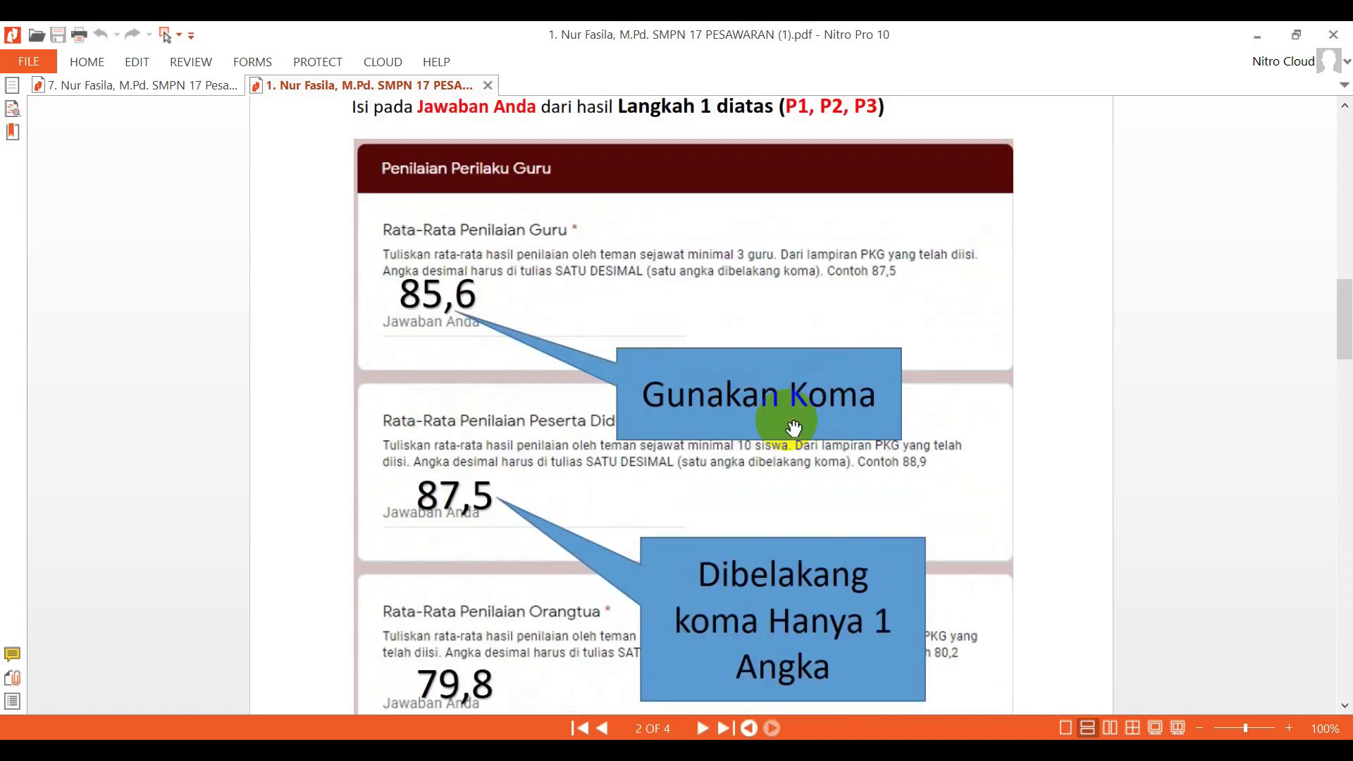
{"action": "scroll", "coordinate": [749, 392], "scroll_direction": "up", "scroll_amount": 8}
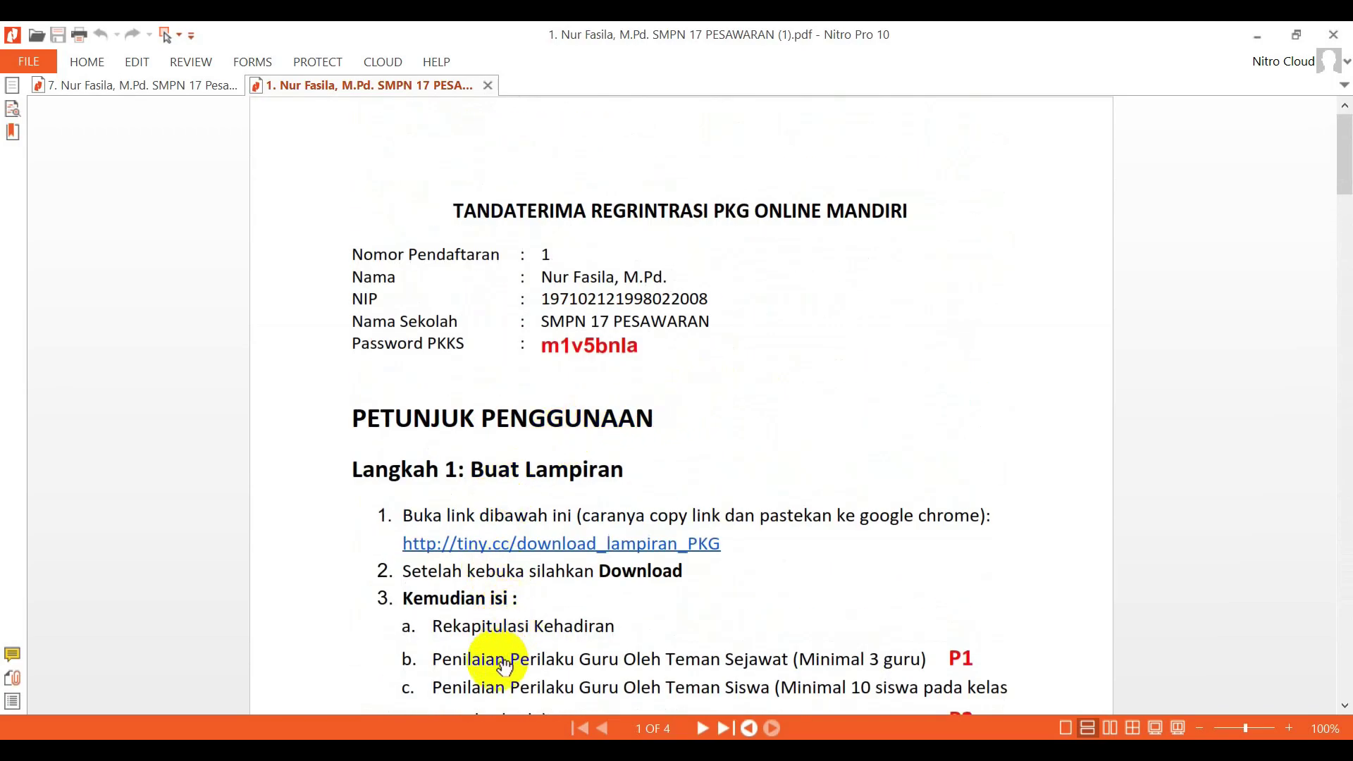
- Switch to the slide show and open the registration receipt PDF from the arrow shape's link, accepting the security prompt
{"action": "left_click", "coordinate": [442, 699]}
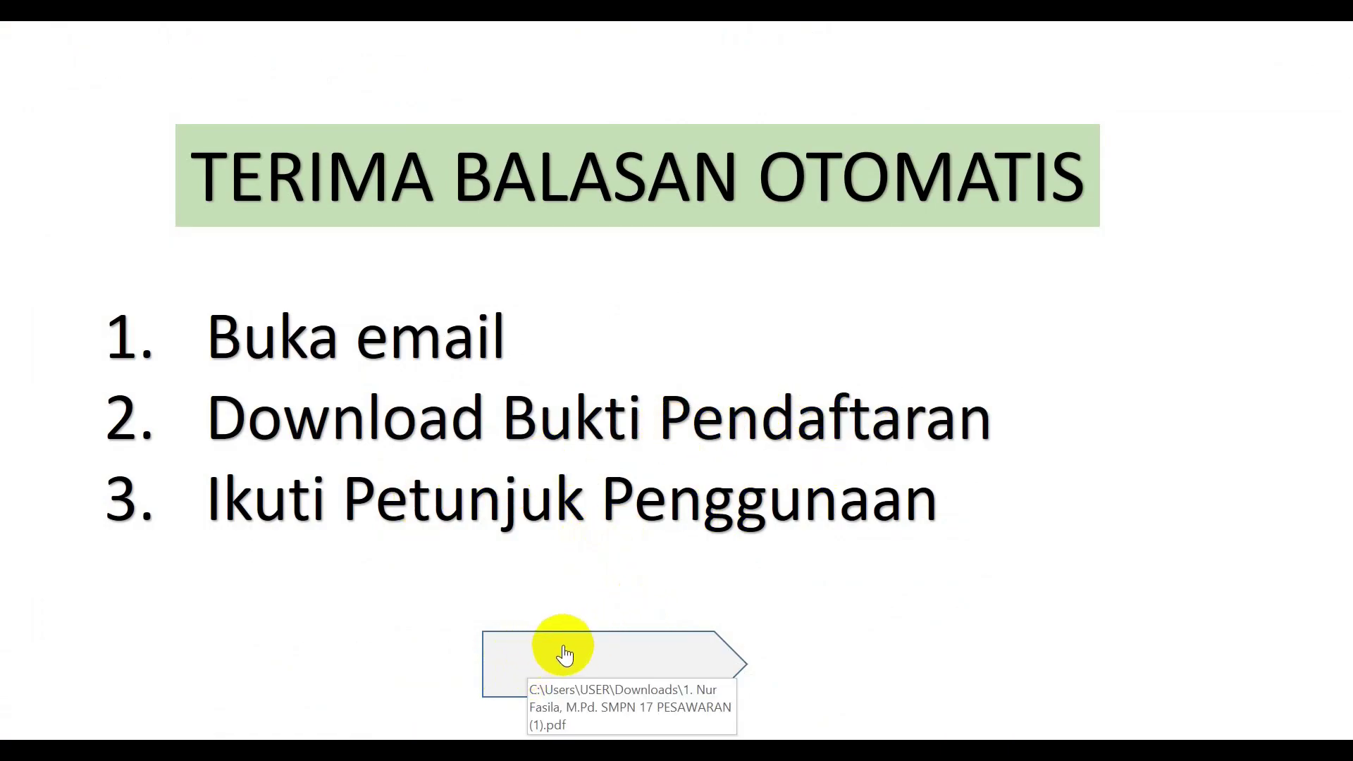
{"action": "left_click", "coordinate": [606, 666]}
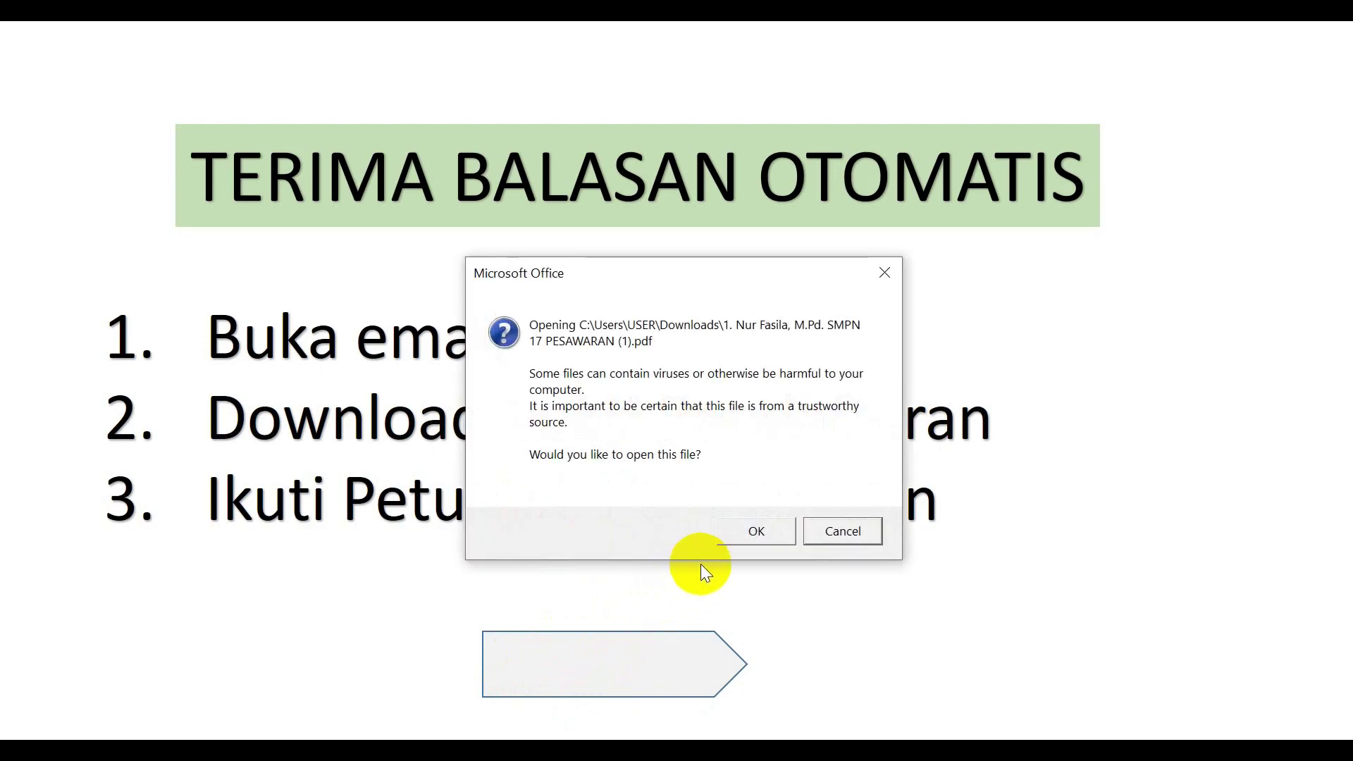
{"action": "left_click", "coordinate": [748, 533]}
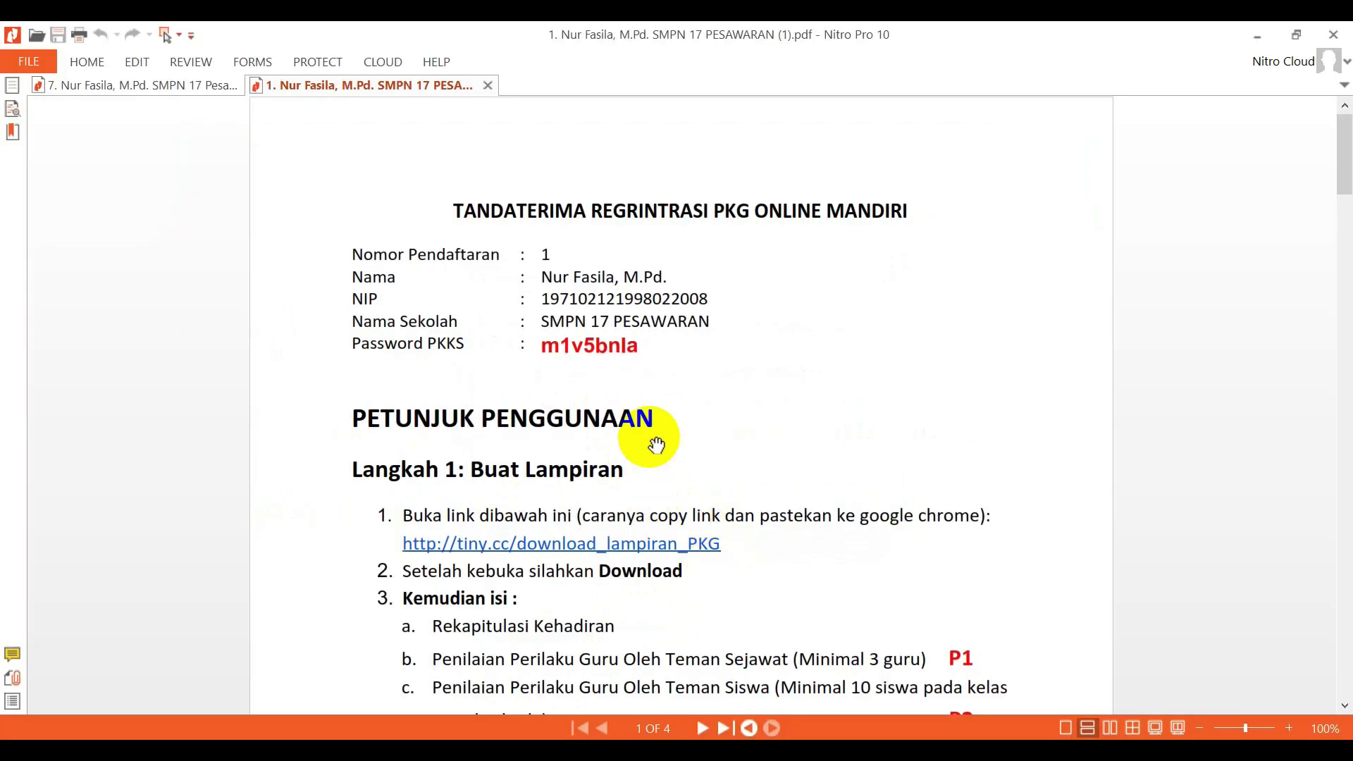
- Read Langkah 1: Buat Lampiran and Langkah 2: Isi PKG Online in the receipt's usage instructions
{"action": "scroll", "coordinate": [564, 387], "scroll_direction": "down", "scroll_amount": 6}
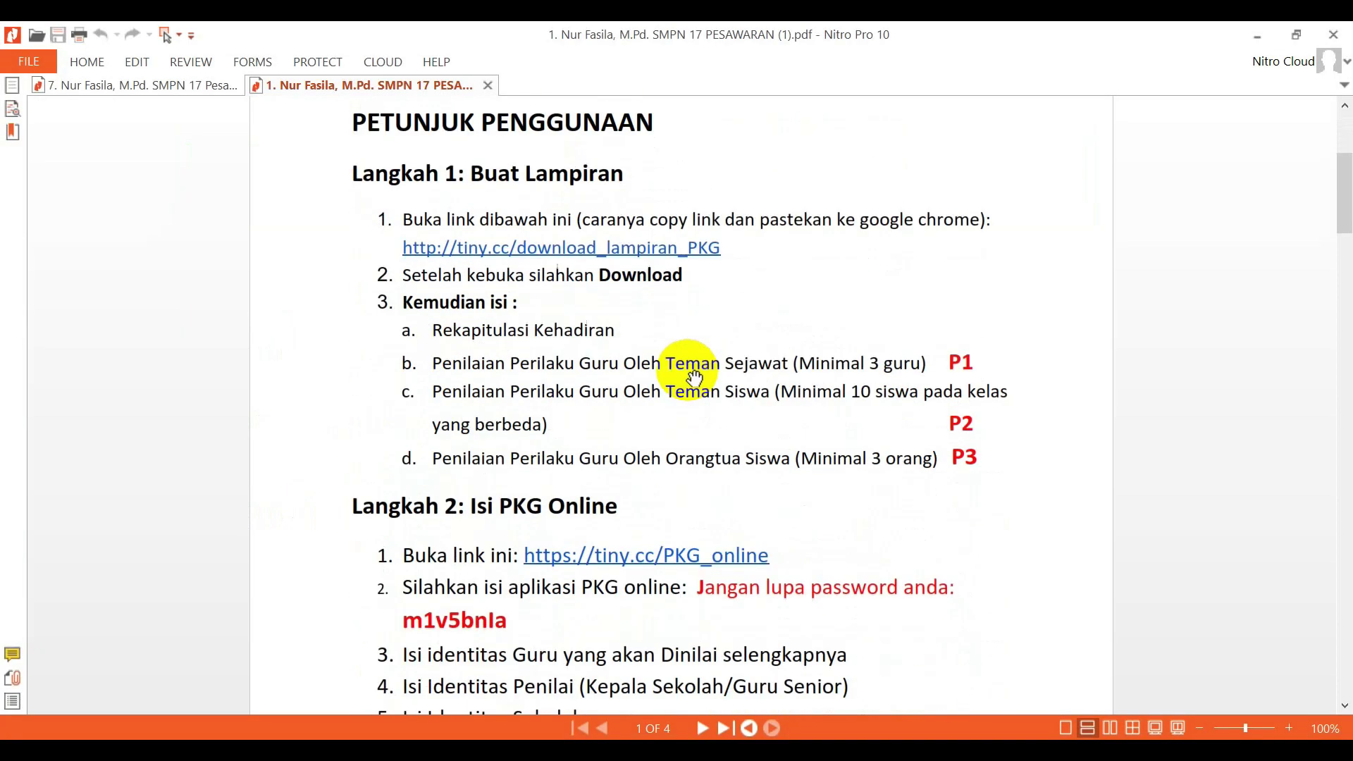
{"action": "scroll", "coordinate": [691, 377], "scroll_direction": "up", "scroll_amount": 2}
{"action": "scroll", "coordinate": [689, 378], "scroll_direction": "down", "scroll_amount": 2}
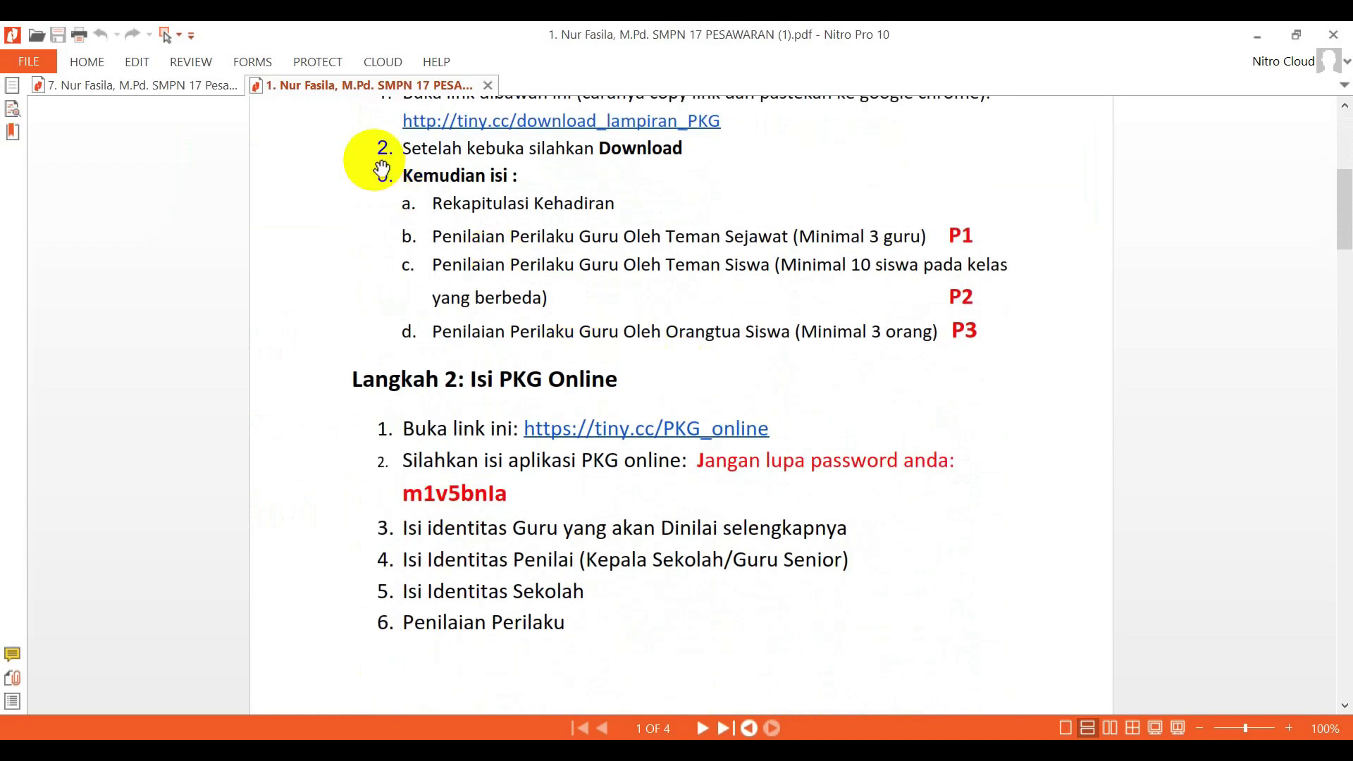
{"action": "scroll", "coordinate": [423, 187], "scroll_direction": "up", "scroll_amount": 3}
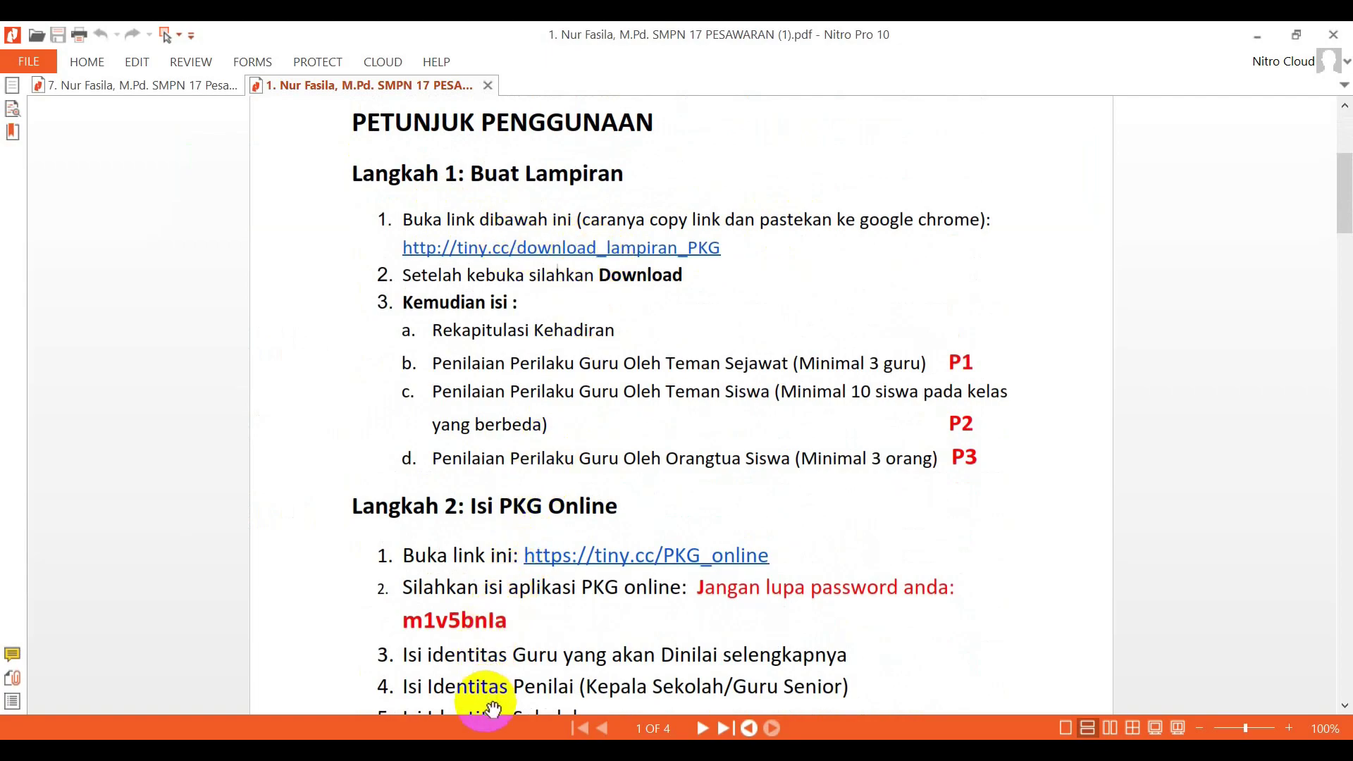
- Switch to the Lampiran PKG Online Mandiri workbook in Excel and examine the ABSEN sheet's monthly attendance recap
{"action": "key", "text": "alt+Tab"}
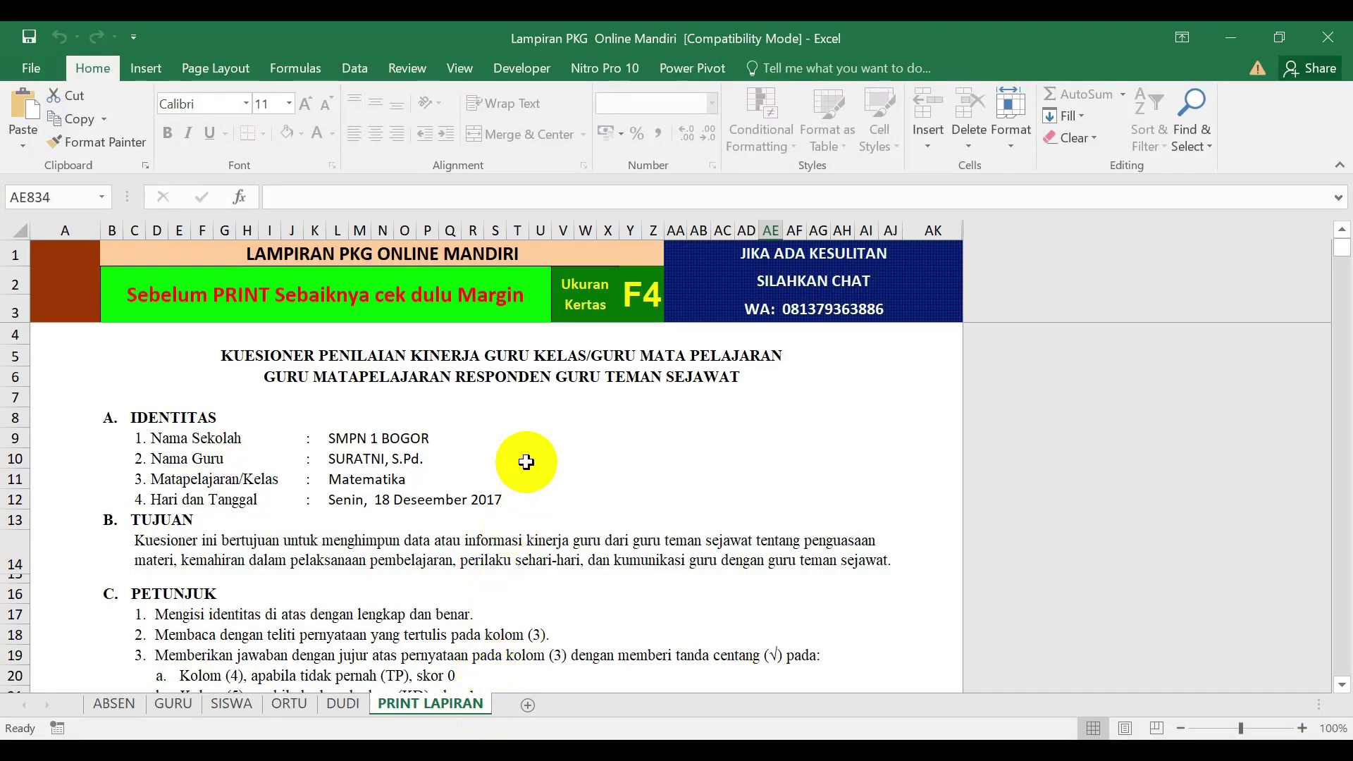
{"action": "left_click", "coordinate": [46, 275]}
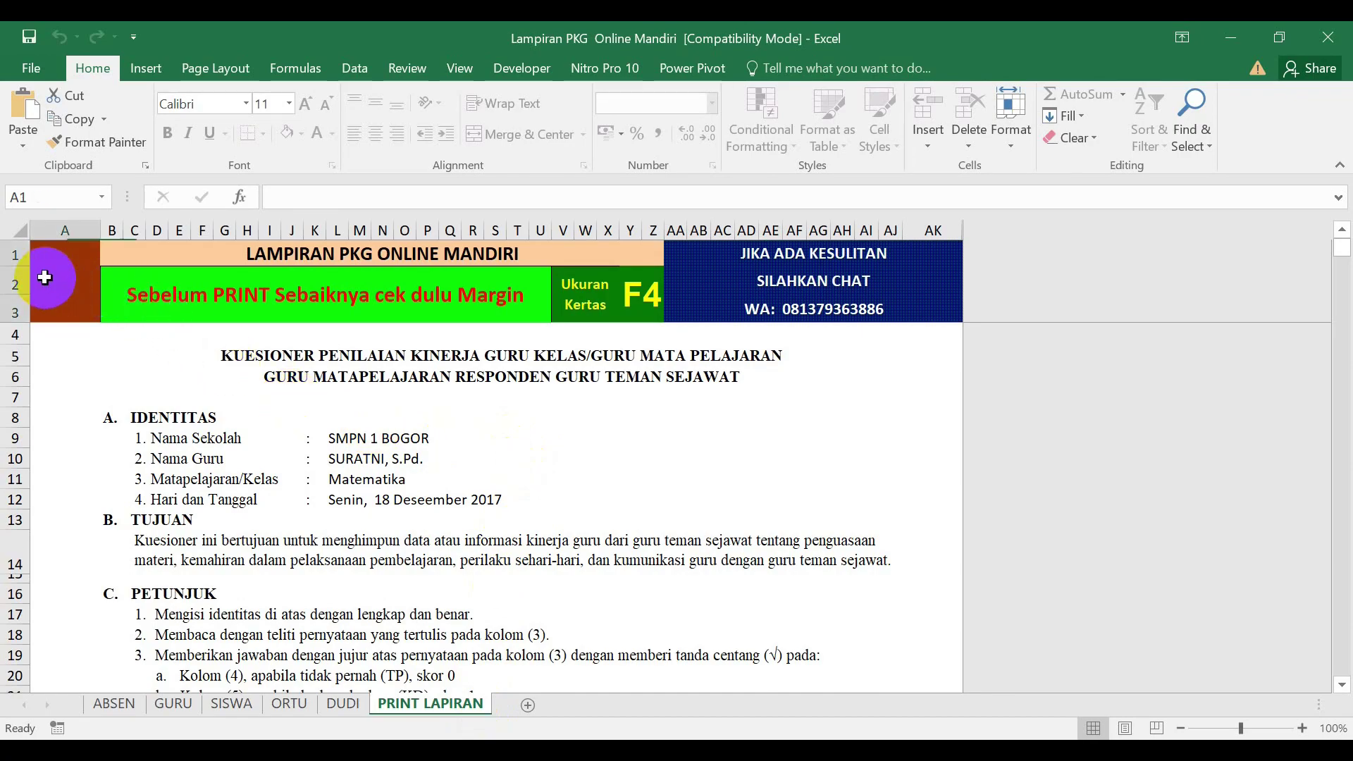
{"action": "left_click", "coordinate": [111, 706]}
{"action": "scroll", "coordinate": [278, 568], "scroll_direction": "up", "scroll_amount": 5}
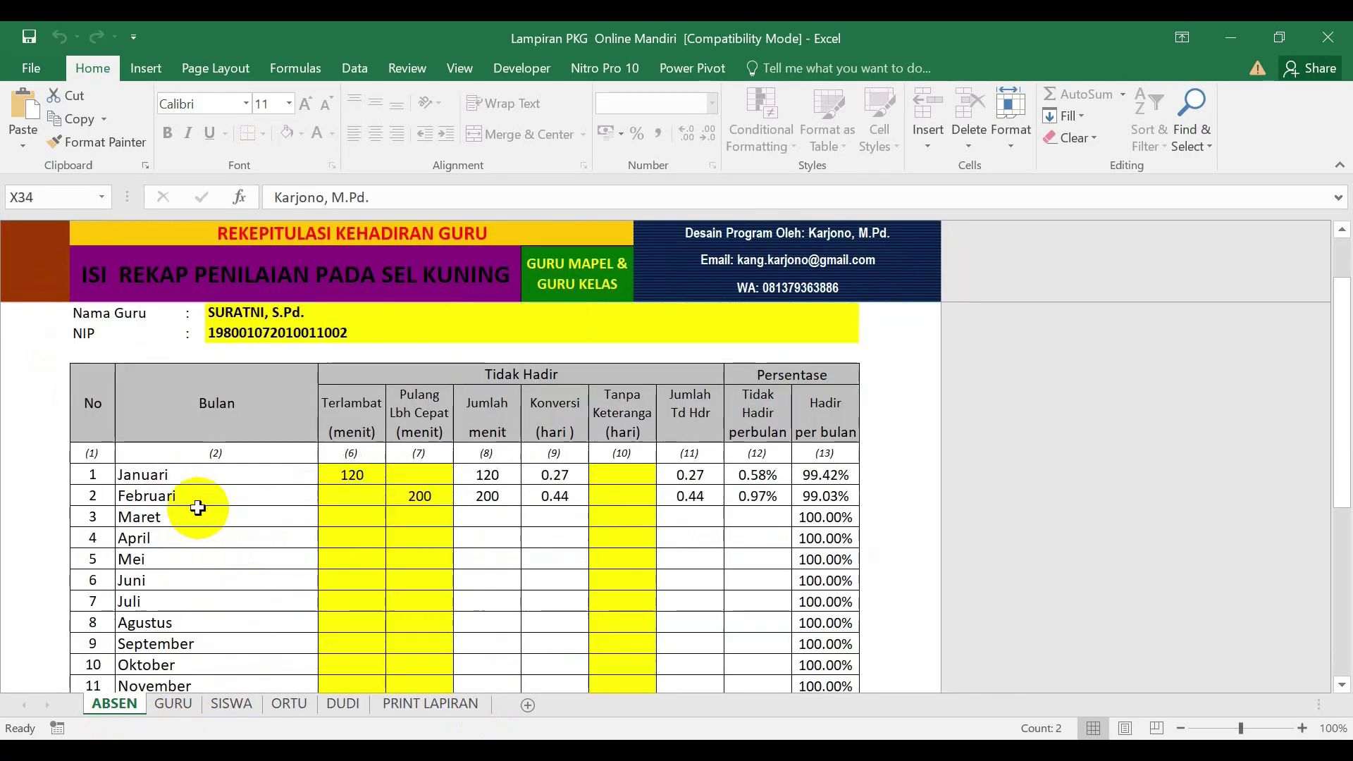
{"action": "scroll", "coordinate": [198, 507], "scroll_direction": "down", "scroll_amount": 2}
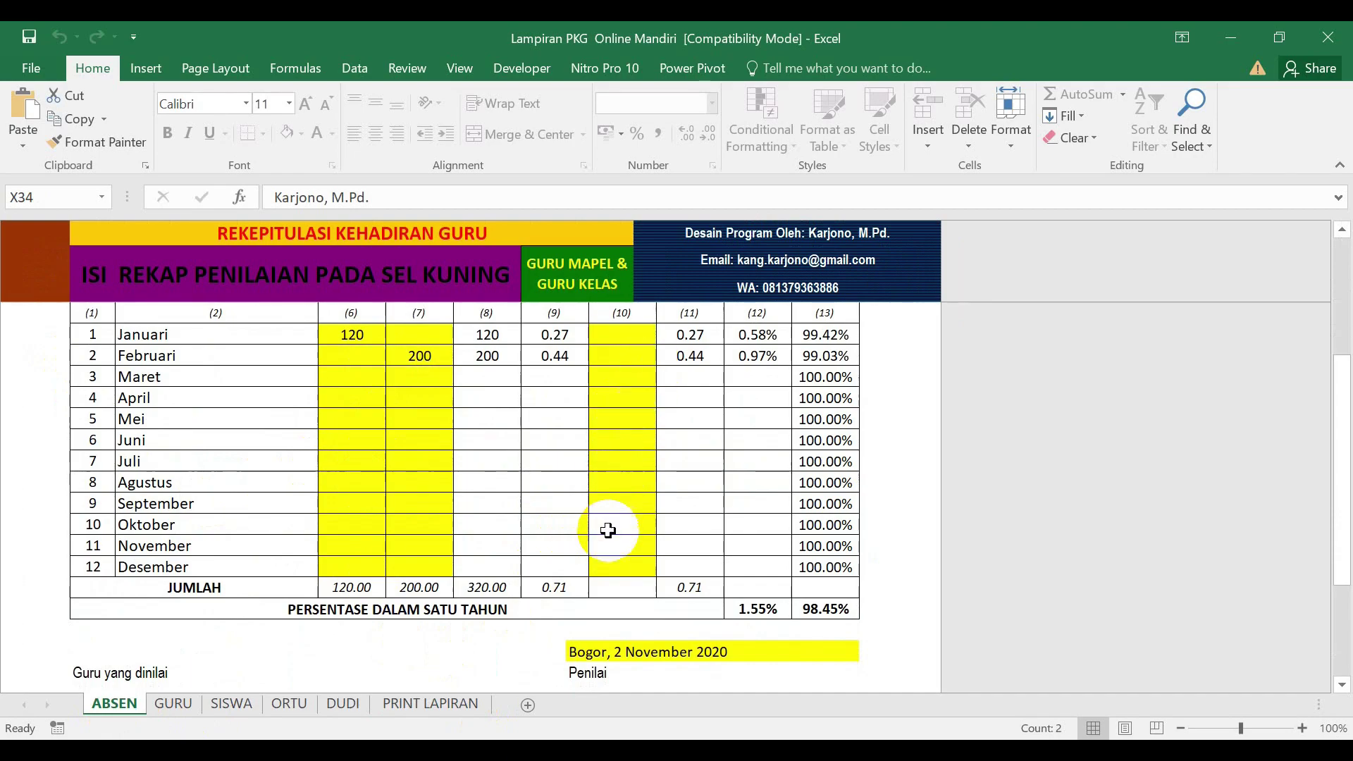
{"action": "scroll", "coordinate": [608, 530], "scroll_direction": "down", "scroll_amount": 2}
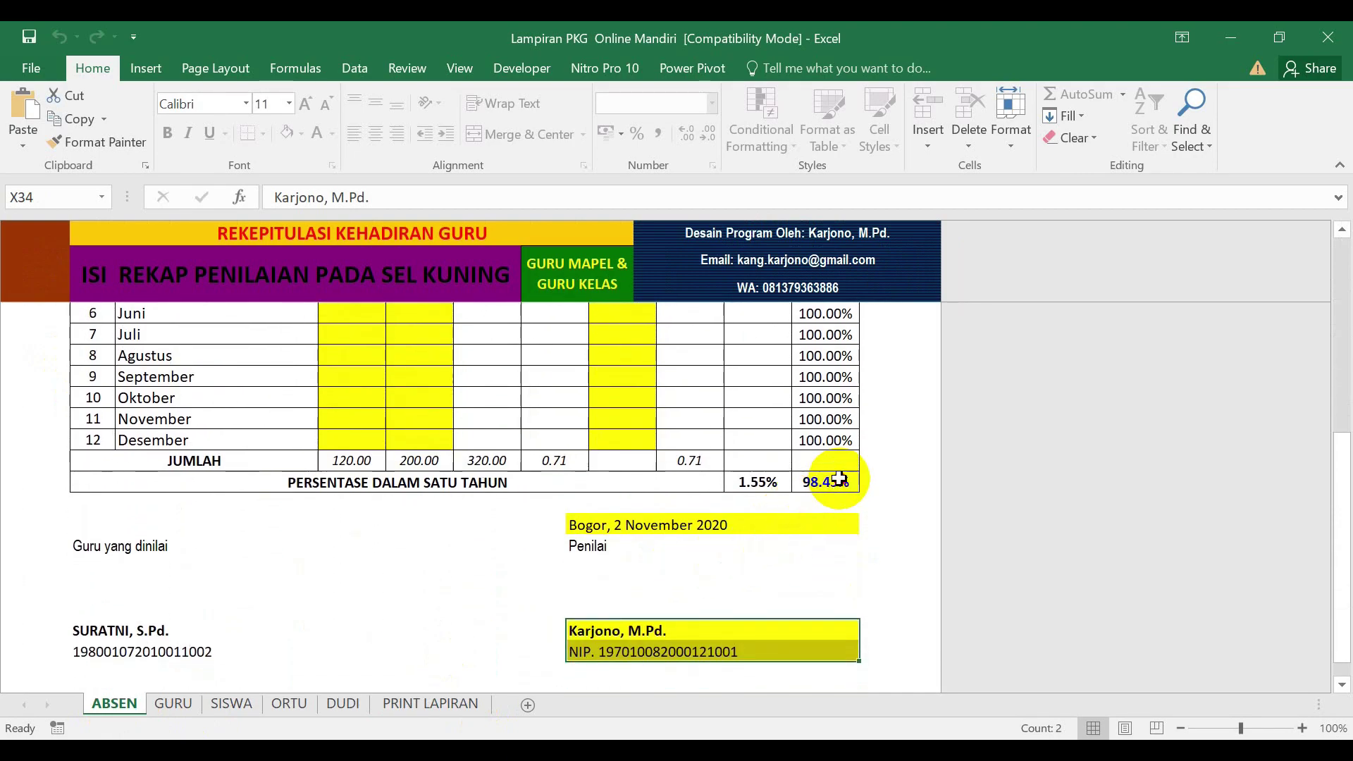
{"action": "scroll", "coordinate": [841, 479], "scroll_direction": "down", "scroll_amount": 1}
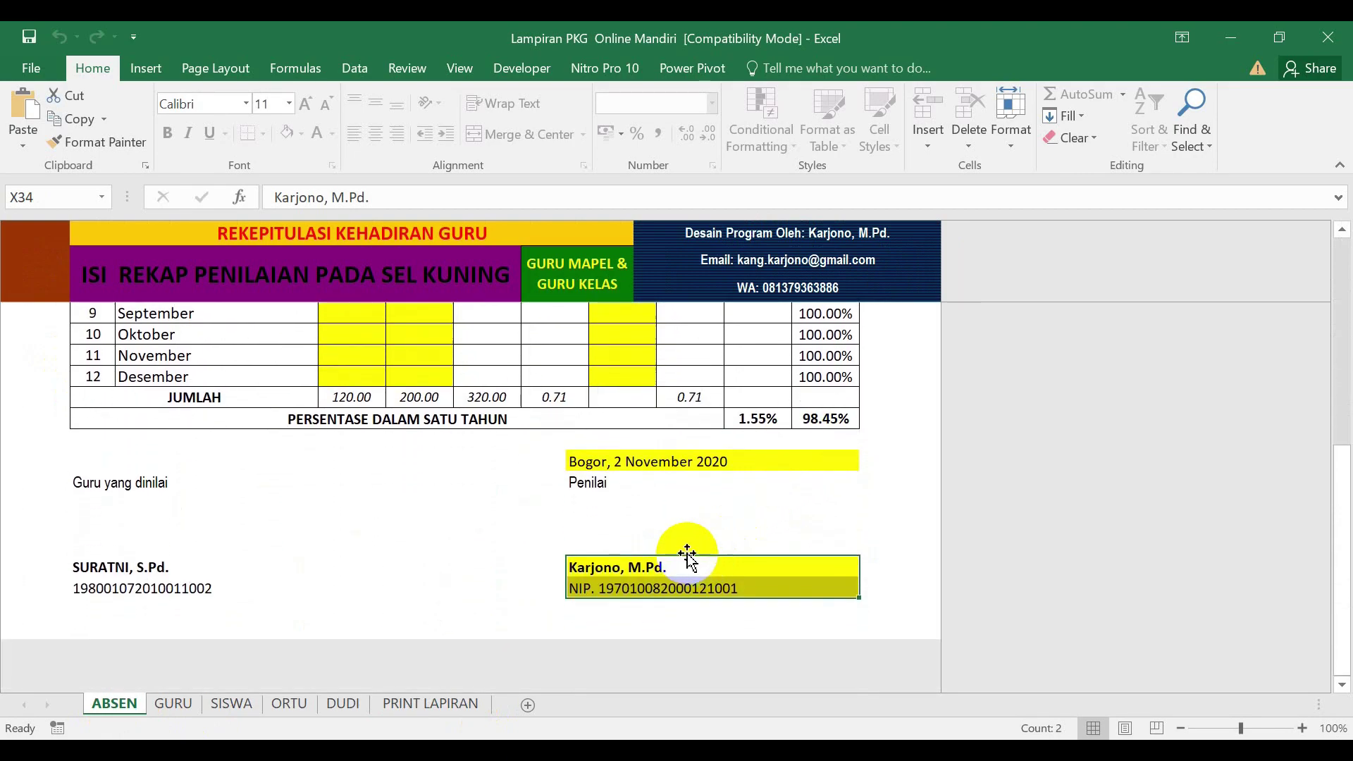
- Inspect the date, assessor name and NIP cells in the signature block below the attendance table
{"action": "left_click", "coordinate": [574, 459]}
{"action": "left_click", "coordinate": [596, 568]}
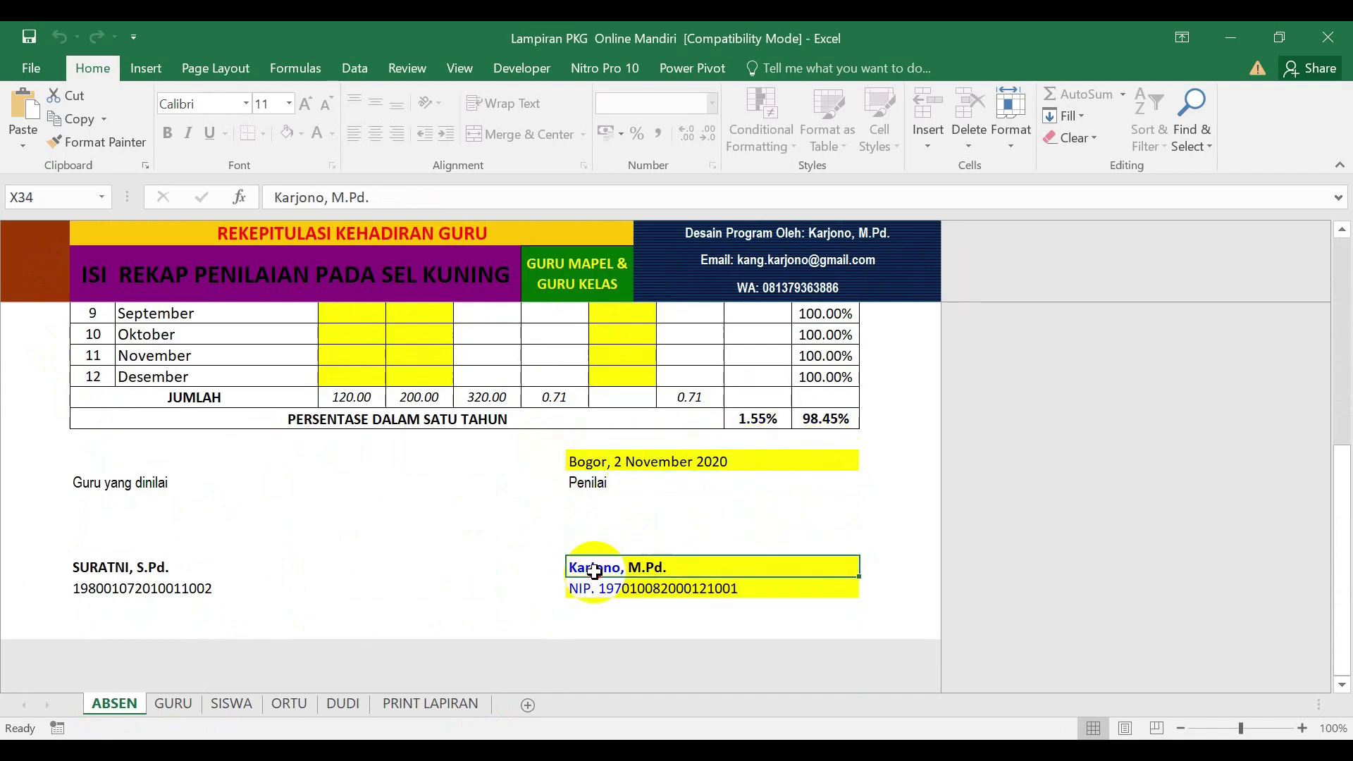
{"action": "left_click", "coordinate": [595, 591]}
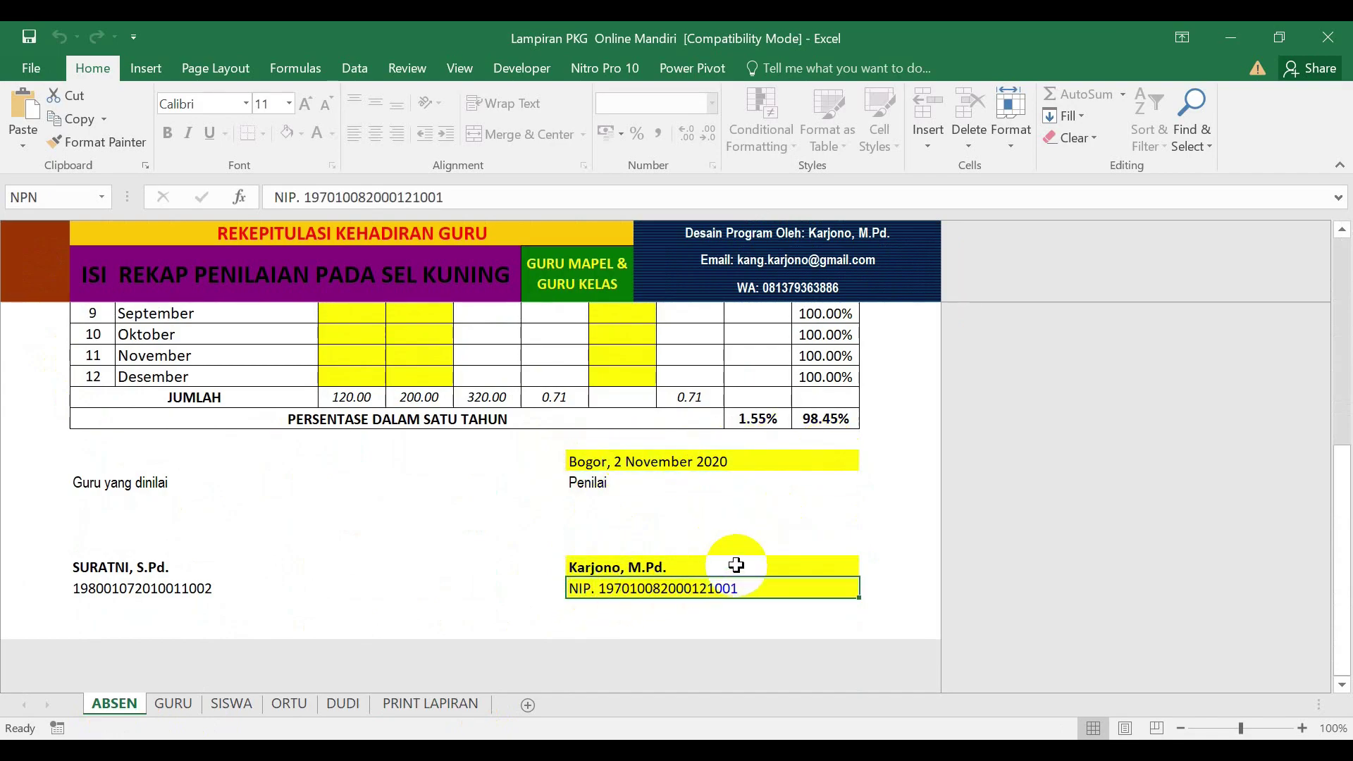
{"action": "scroll", "coordinate": [732, 563], "scroll_direction": "down", "scroll_amount": 1}
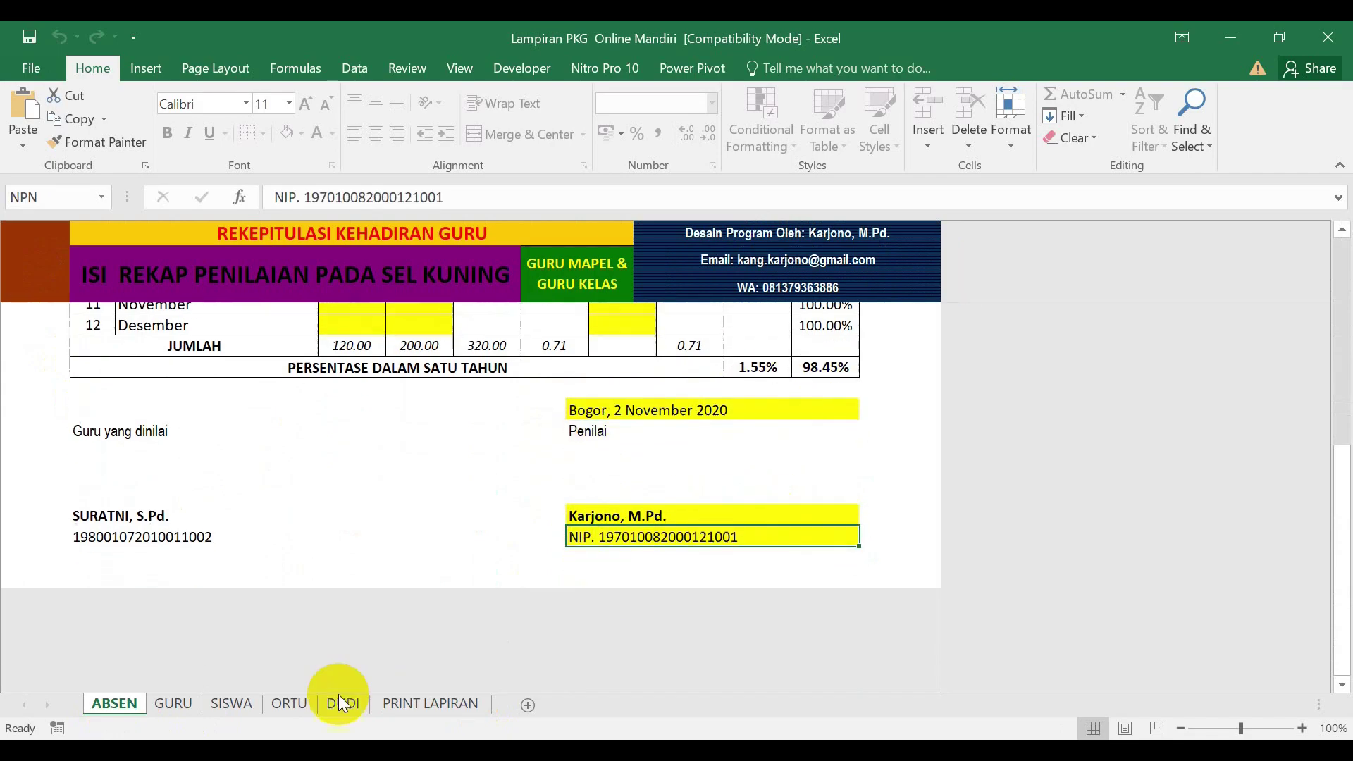
- Examine the peer assessment scores in the GURU sheet down to the RATA-RATA row, and return to the ABSEN sheet
{"action": "left_click", "coordinate": [172, 703]}
{"action": "scroll", "coordinate": [618, 524], "scroll_direction": "down", "scroll_amount": 6}
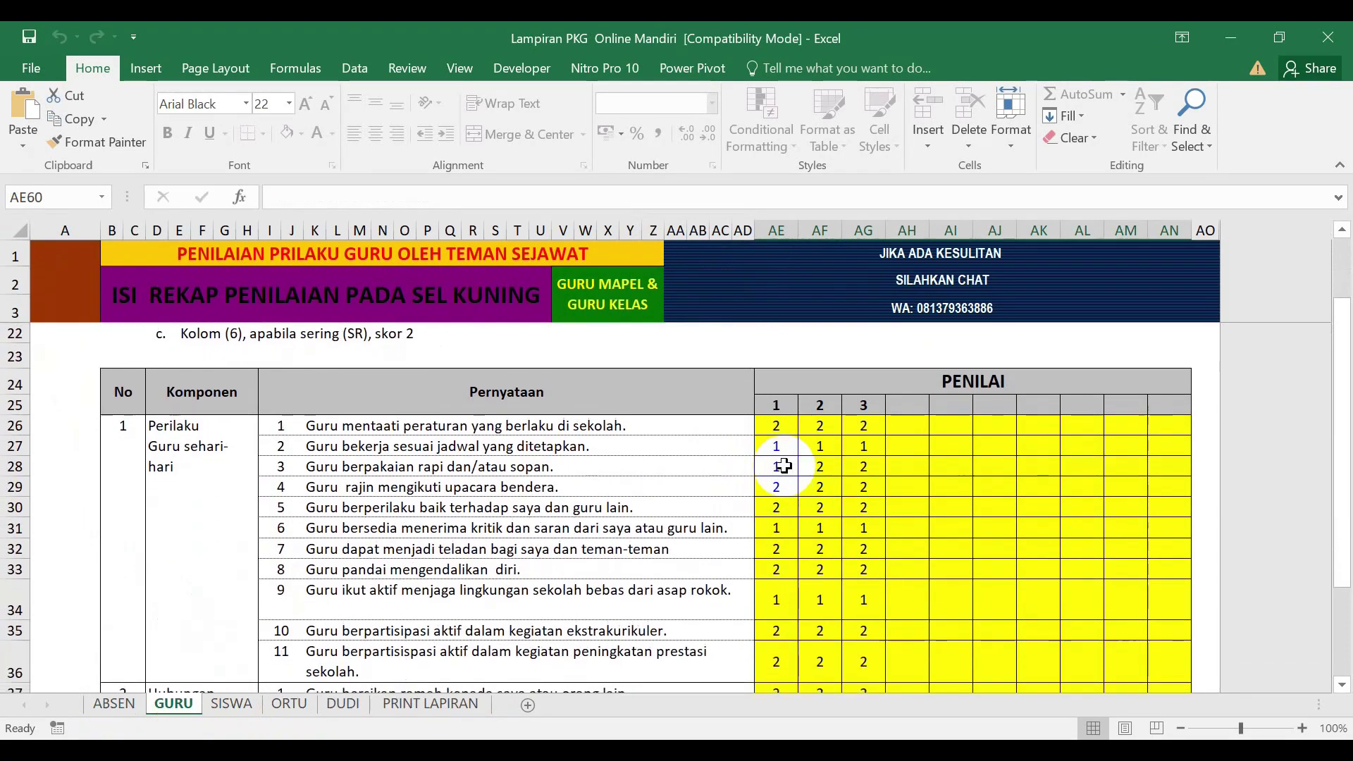
{"action": "scroll", "coordinate": [874, 483], "scroll_direction": "down", "scroll_amount": 6}
{"action": "scroll", "coordinate": [951, 514], "scroll_direction": "down", "scroll_amount": 6}
{"action": "scroll", "coordinate": [960, 438], "scroll_direction": "up", "scroll_amount": 1}
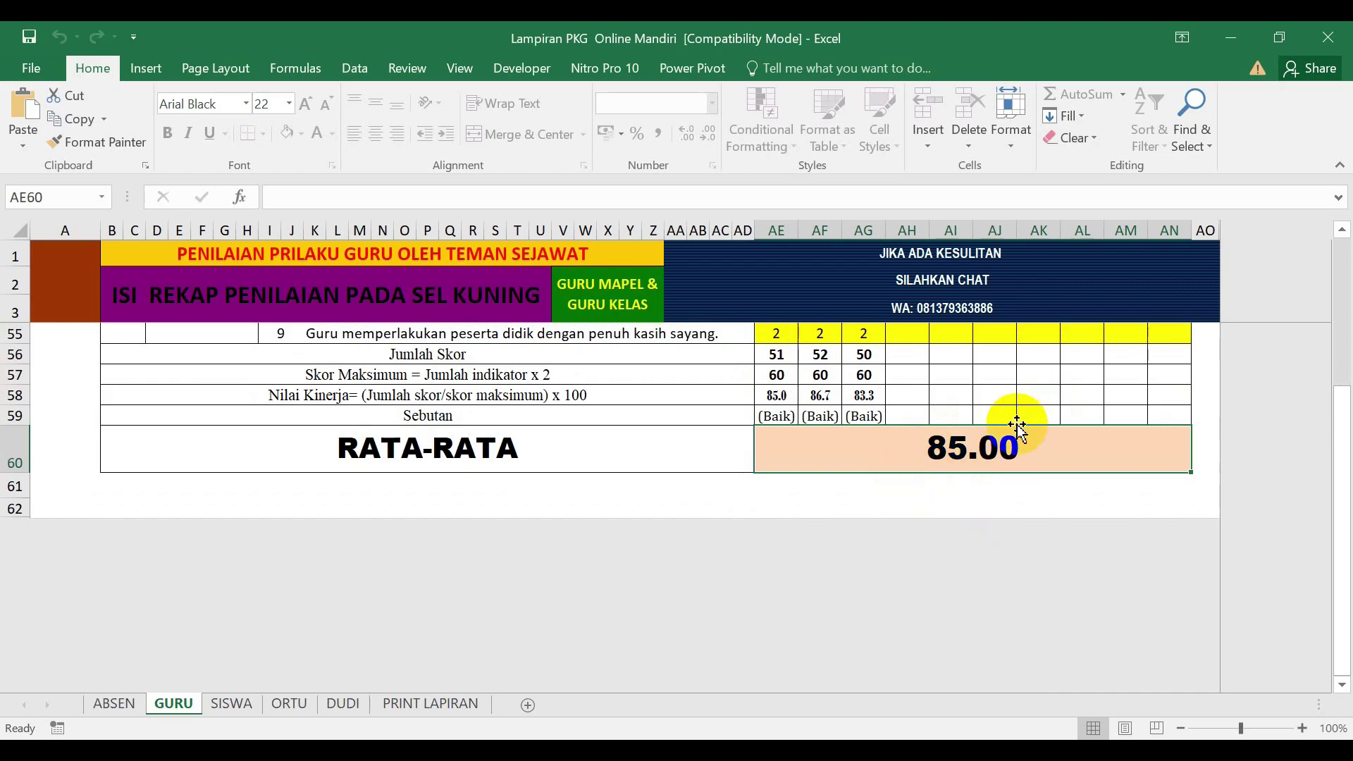
{"action": "left_click", "coordinate": [109, 703]}
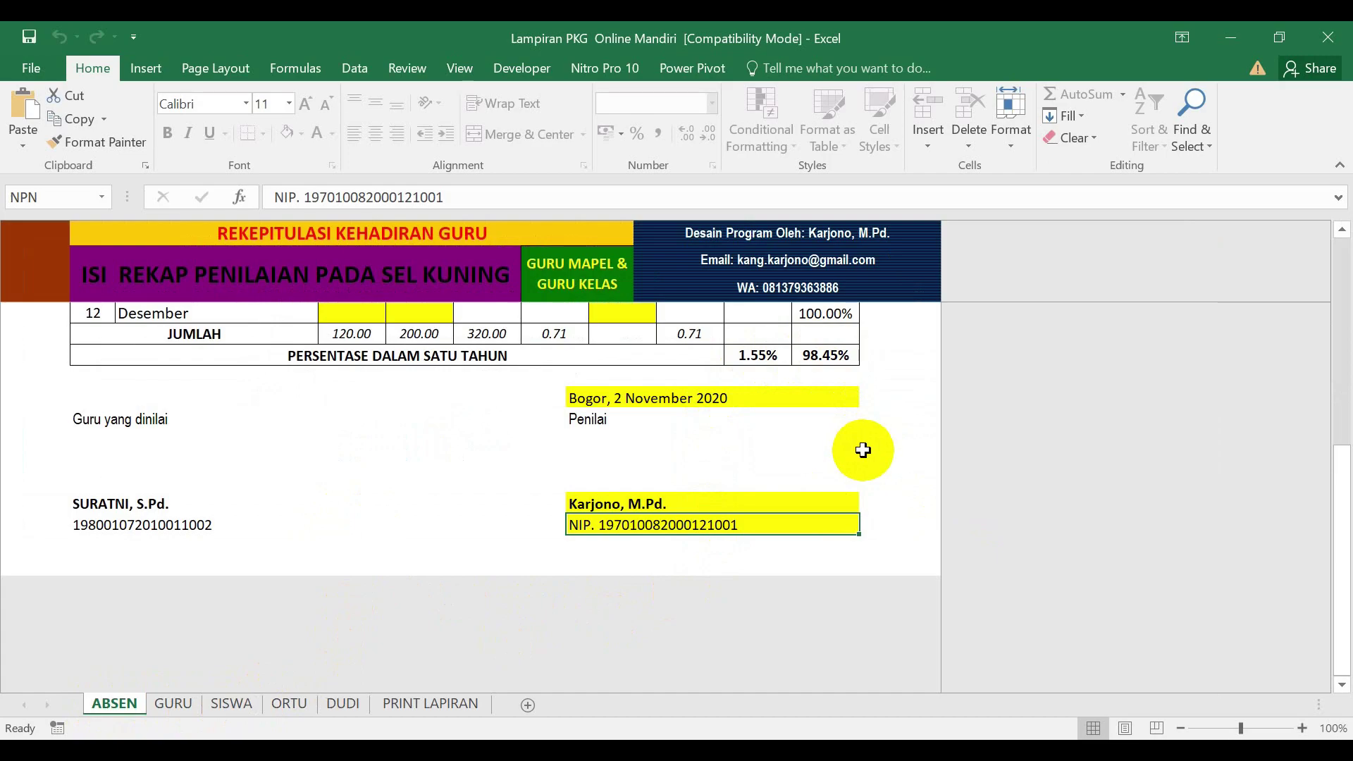
- Examine the student assessment scores around the RATA-RATA row in the SISWA sheet, and view the parent questionnaire in the ORTU sheet
{"action": "left_click", "coordinate": [229, 703]}
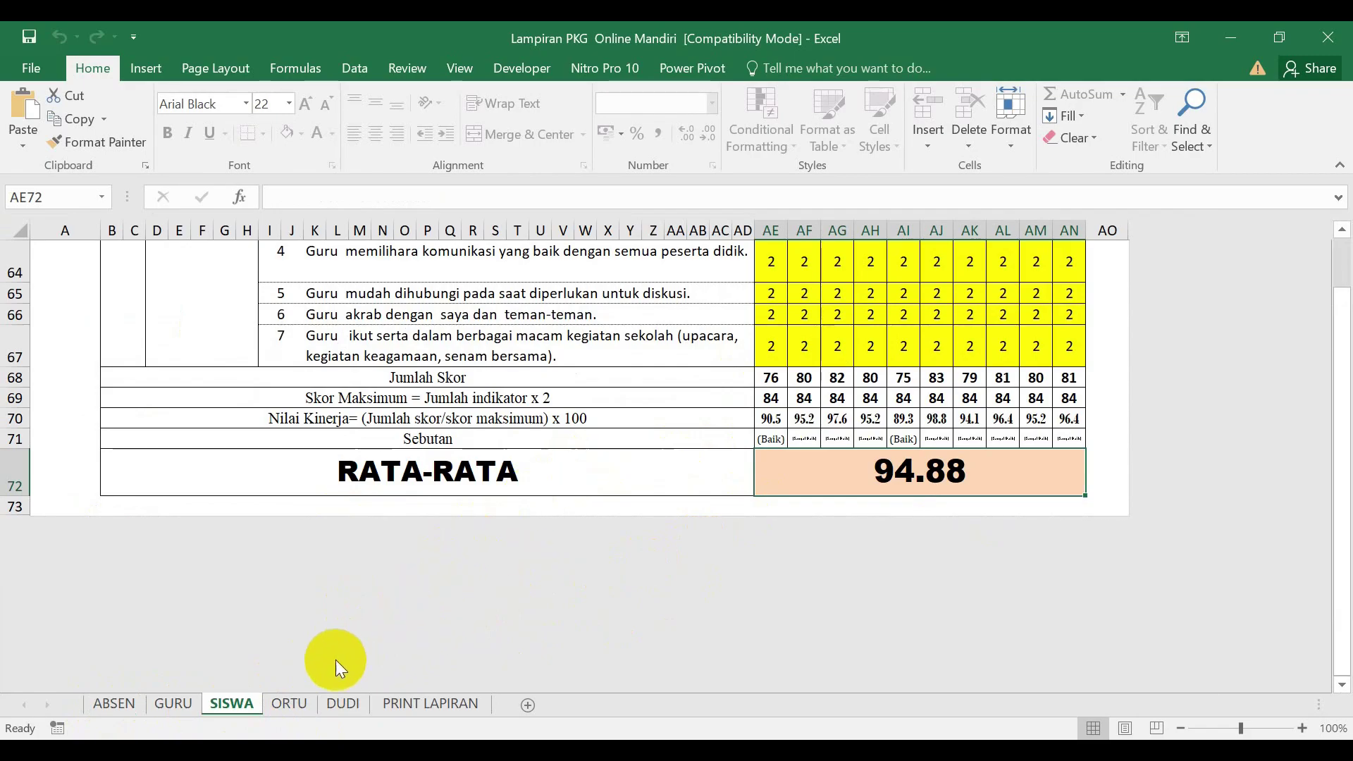
{"action": "scroll", "coordinate": [405, 620], "scroll_direction": "up", "scroll_amount": 5}
{"action": "scroll", "coordinate": [393, 587], "scroll_direction": "down", "scroll_amount": 5}
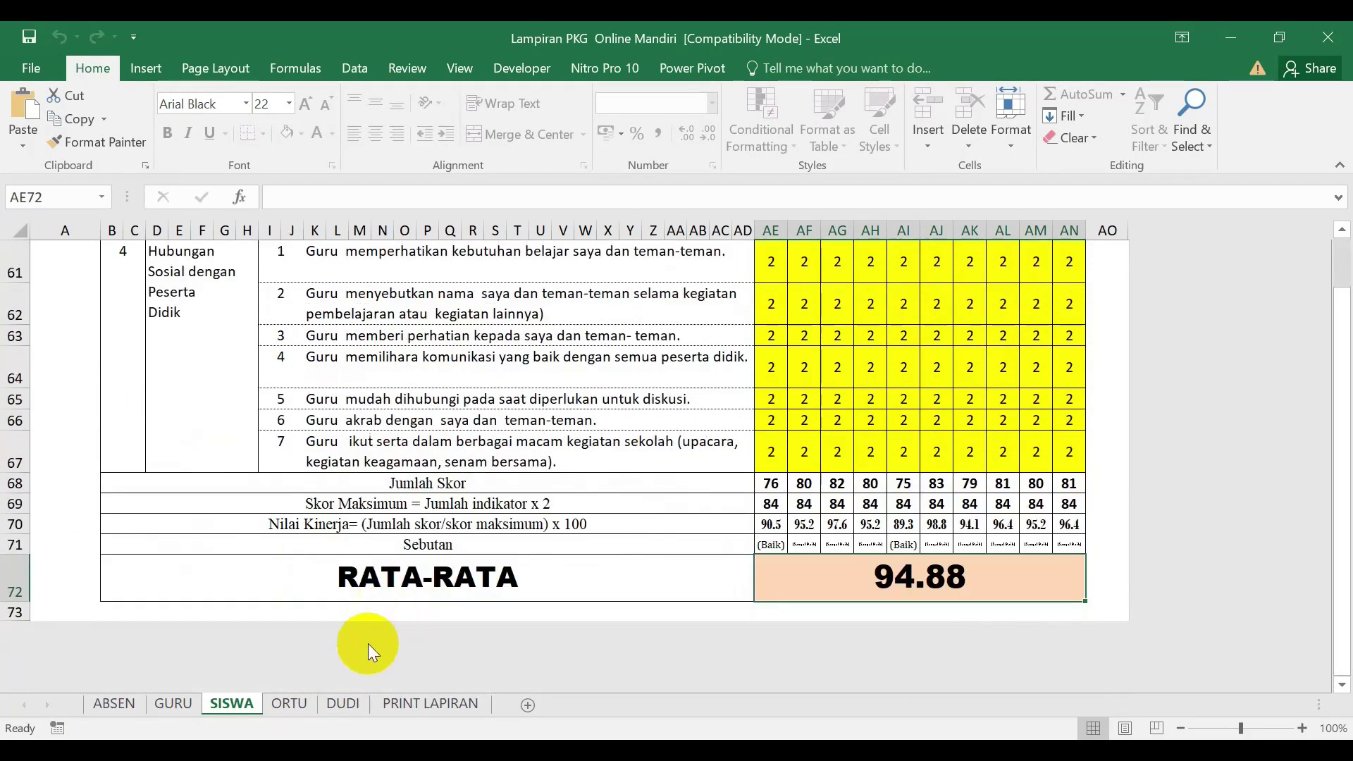
{"action": "left_click", "coordinate": [286, 705]}
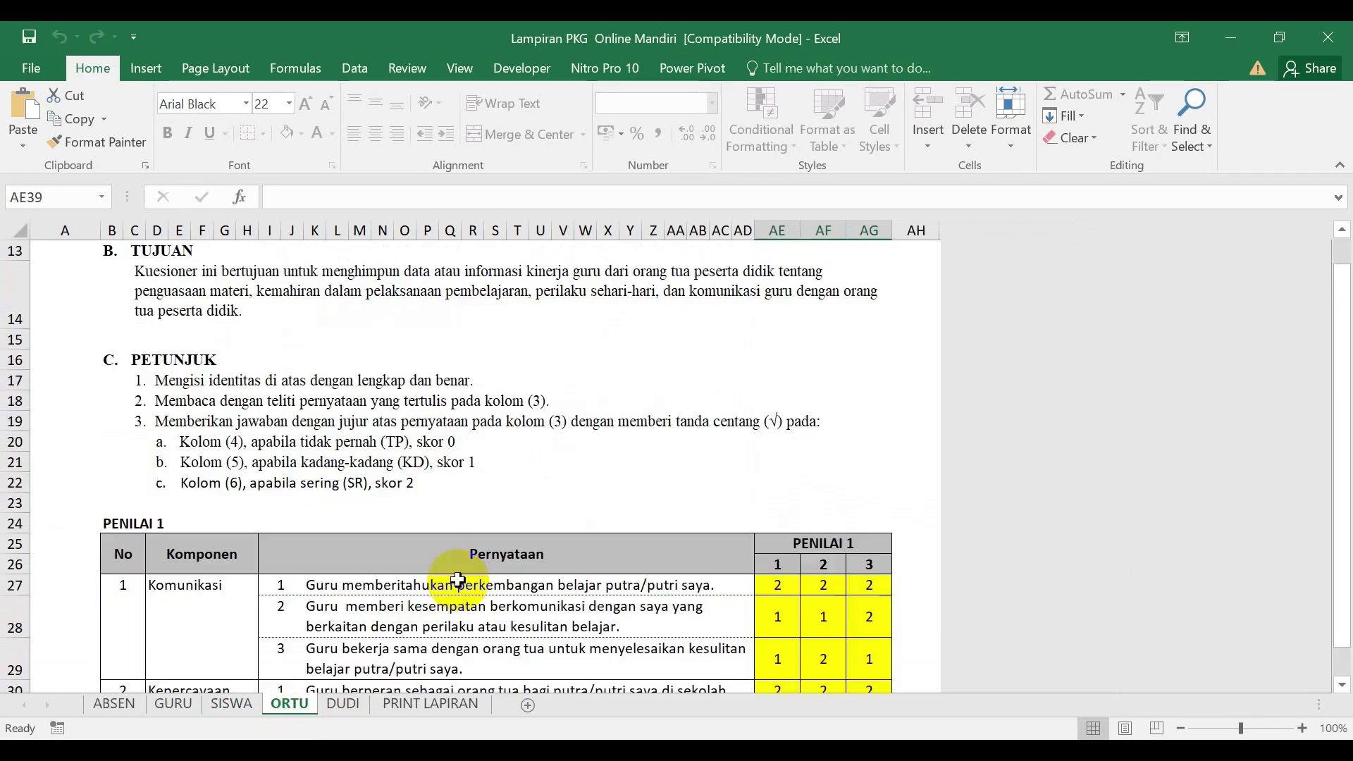
- Examine the DUDI sheet's assessment scores for productive-subject teachers, from the identity block through the Penguasaan Materi section
{"action": "left_click", "coordinate": [344, 703]}
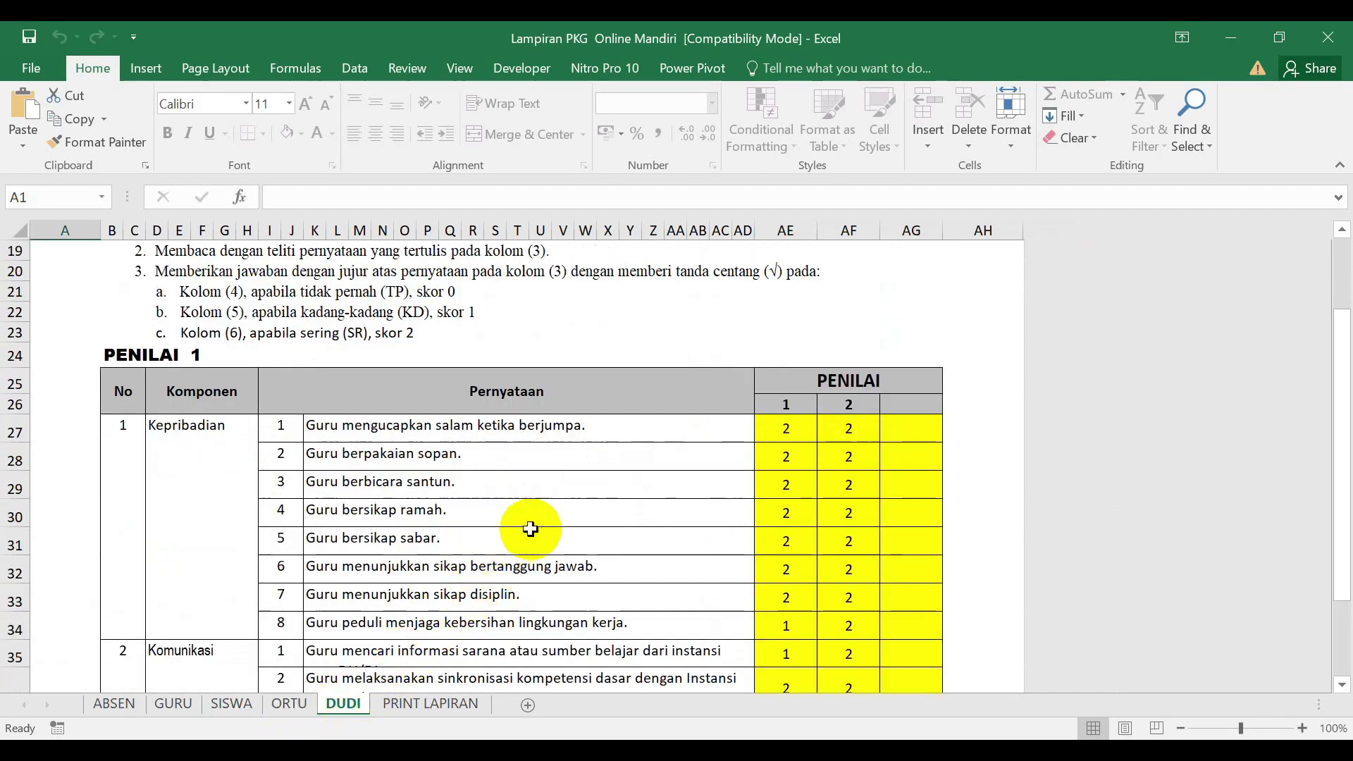
{"action": "scroll", "coordinate": [559, 510], "scroll_direction": "up", "scroll_amount": 4}
{"action": "scroll", "coordinate": [561, 514], "scroll_direction": "down", "scroll_amount": 8}
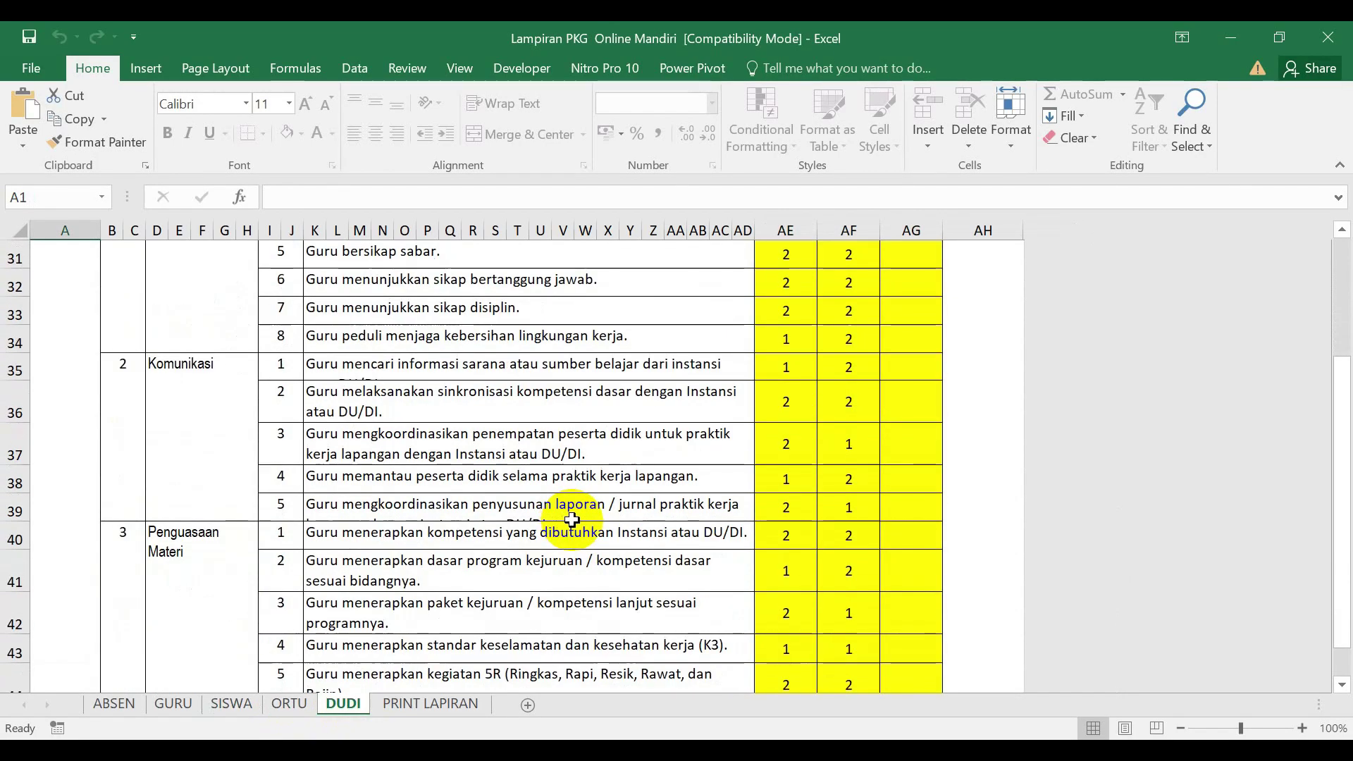
{"action": "scroll", "coordinate": [571, 520], "scroll_direction": "down", "scroll_amount": 5}
{"action": "scroll", "coordinate": [583, 522], "scroll_direction": "up", "scroll_amount": 8}
{"action": "scroll", "coordinate": [478, 522], "scroll_direction": "up", "scroll_amount": 7}
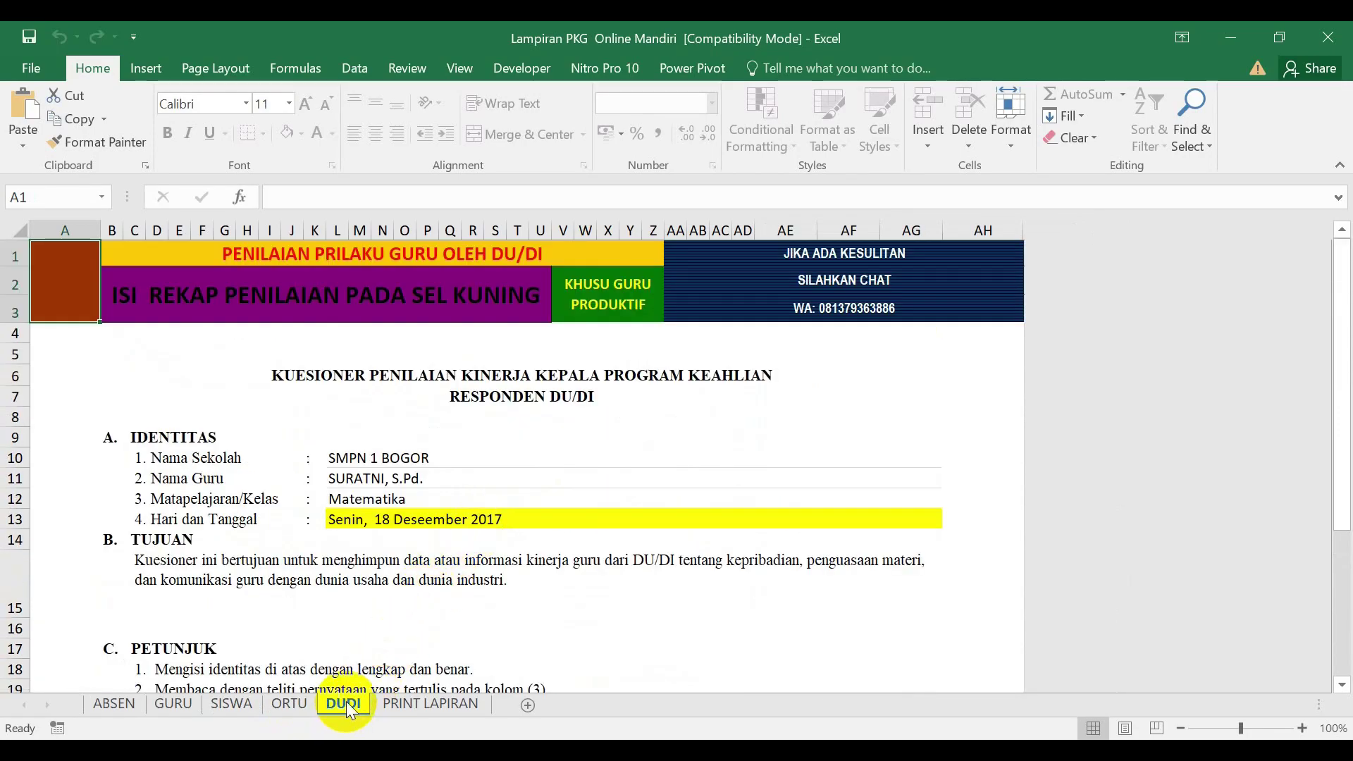
- Review the print-ready peer questionnaire in the PRINT LAPIRAN sheet, including its identity block, instructions and marked scores
{"action": "left_click", "coordinate": [408, 707]}
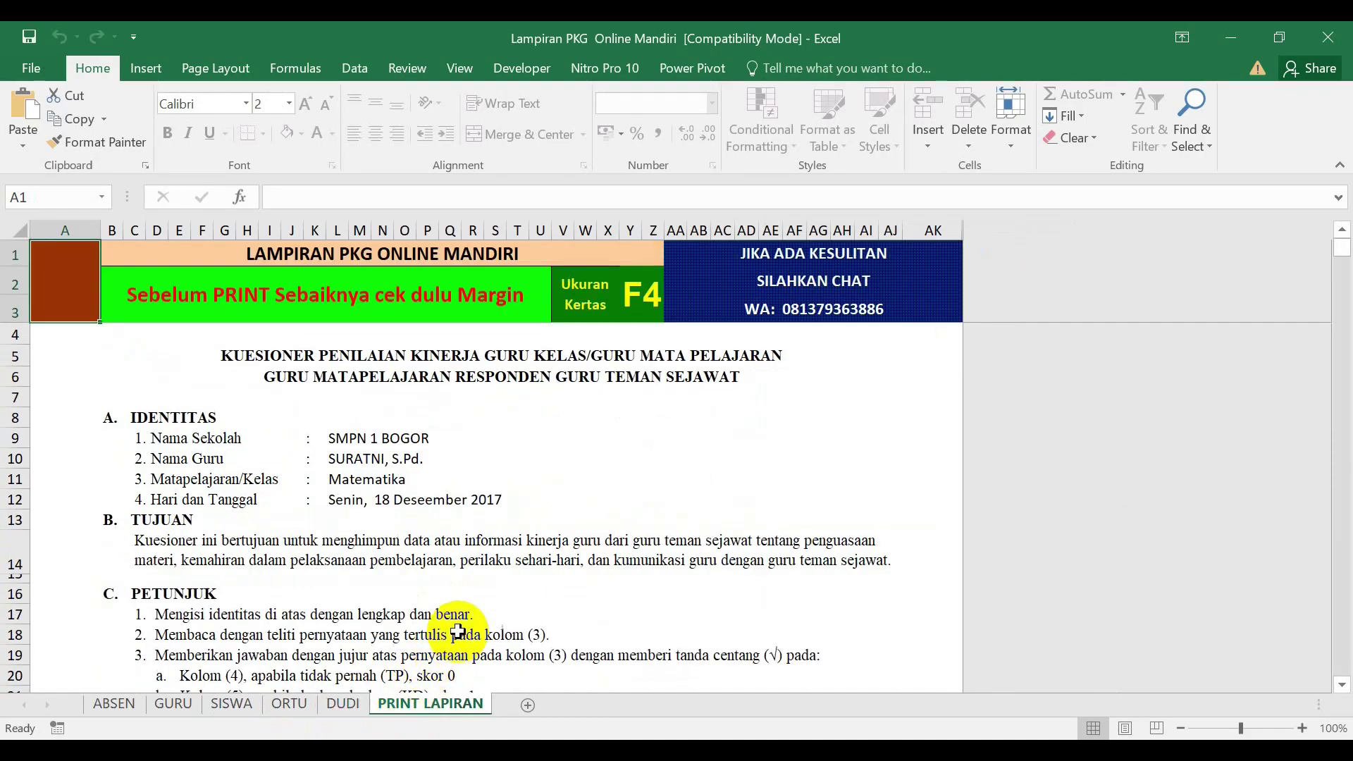
{"action": "scroll", "coordinate": [469, 479], "scroll_direction": "down", "scroll_amount": 13}
{"action": "scroll", "coordinate": [471, 481], "scroll_direction": "up", "scroll_amount": 10}
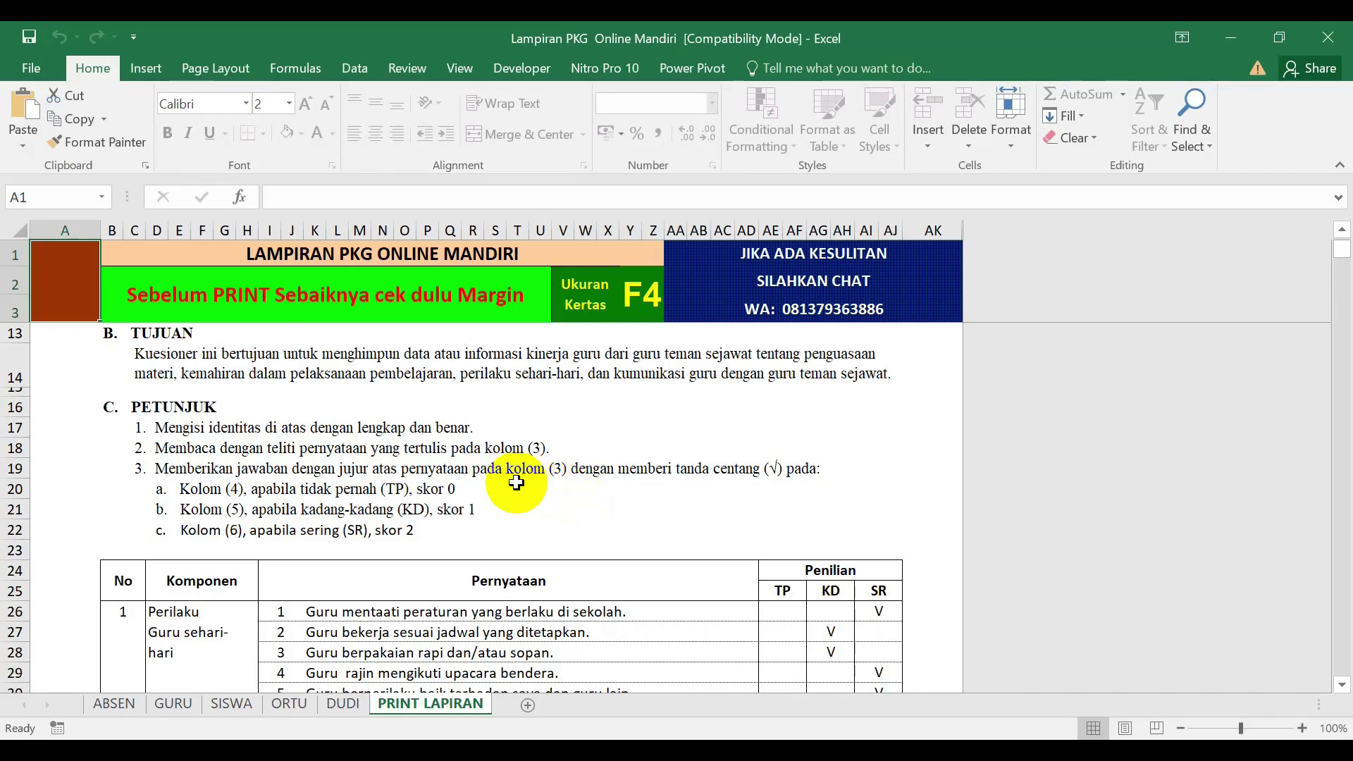
{"action": "scroll", "coordinate": [517, 483], "scroll_direction": "up", "scroll_amount": 3}
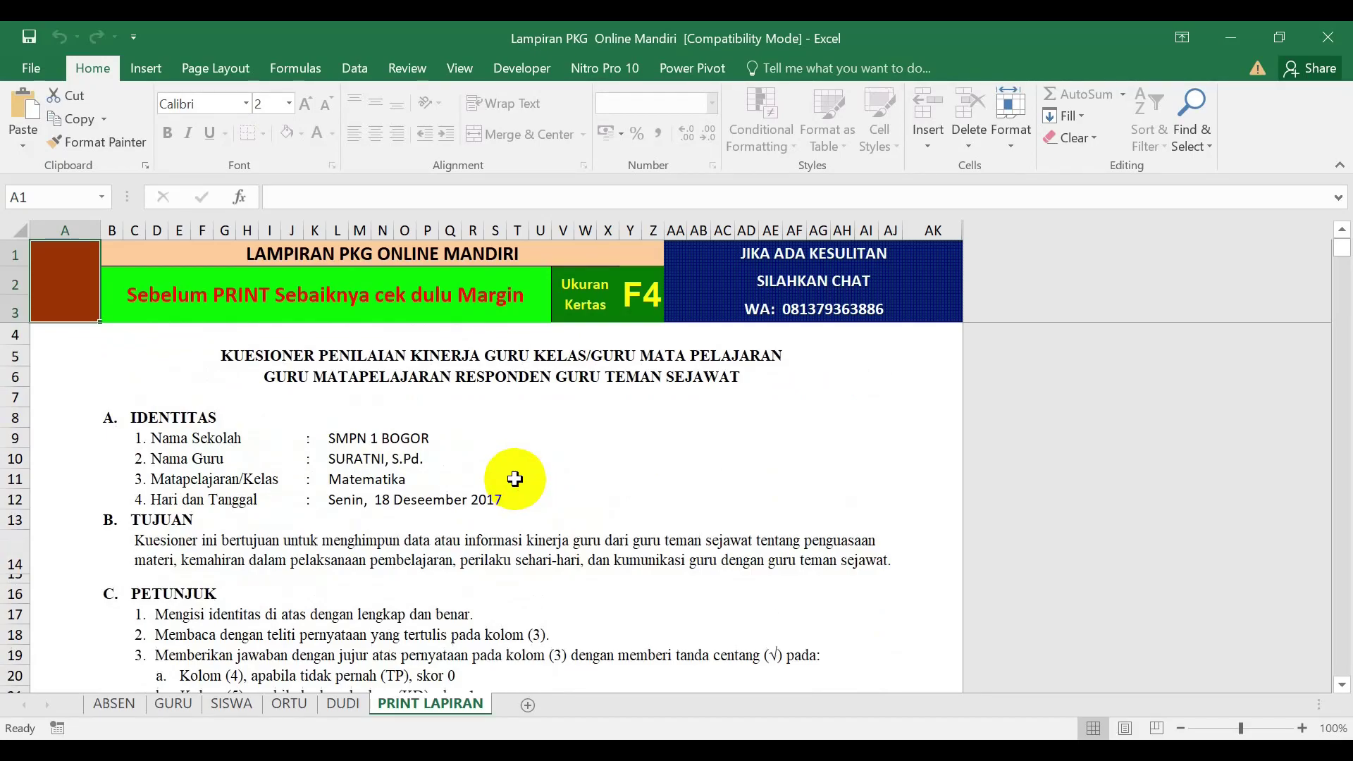
- Switch to the presentation slide show and advance from the TERIMA BALASAN OTOMATIS slide to the ISI LAMPIRAN slide
{"action": "left_click", "coordinate": [453, 738]}
{"action": "left_click", "coordinate": [453, 728]}
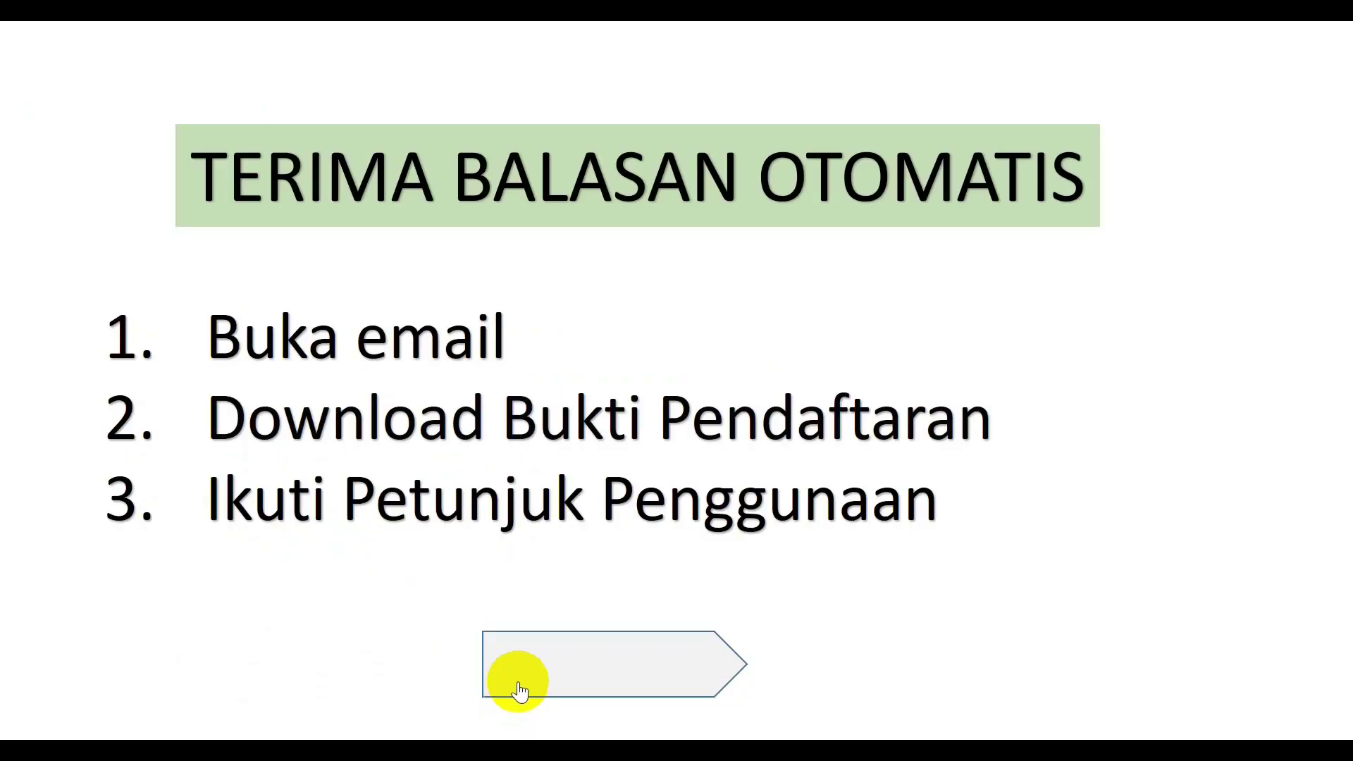
{"action": "scroll", "coordinate": [695, 451], "scroll_direction": "down", "scroll_amount": 2}
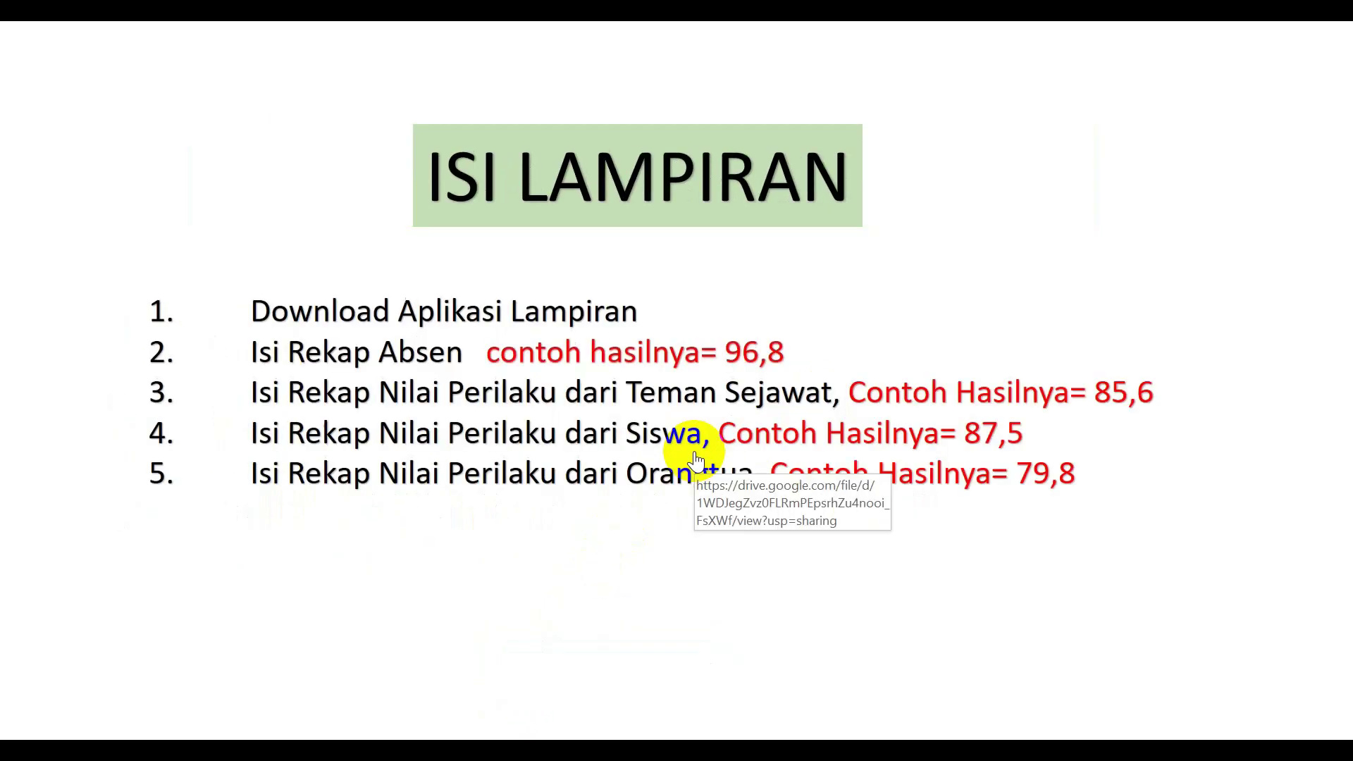